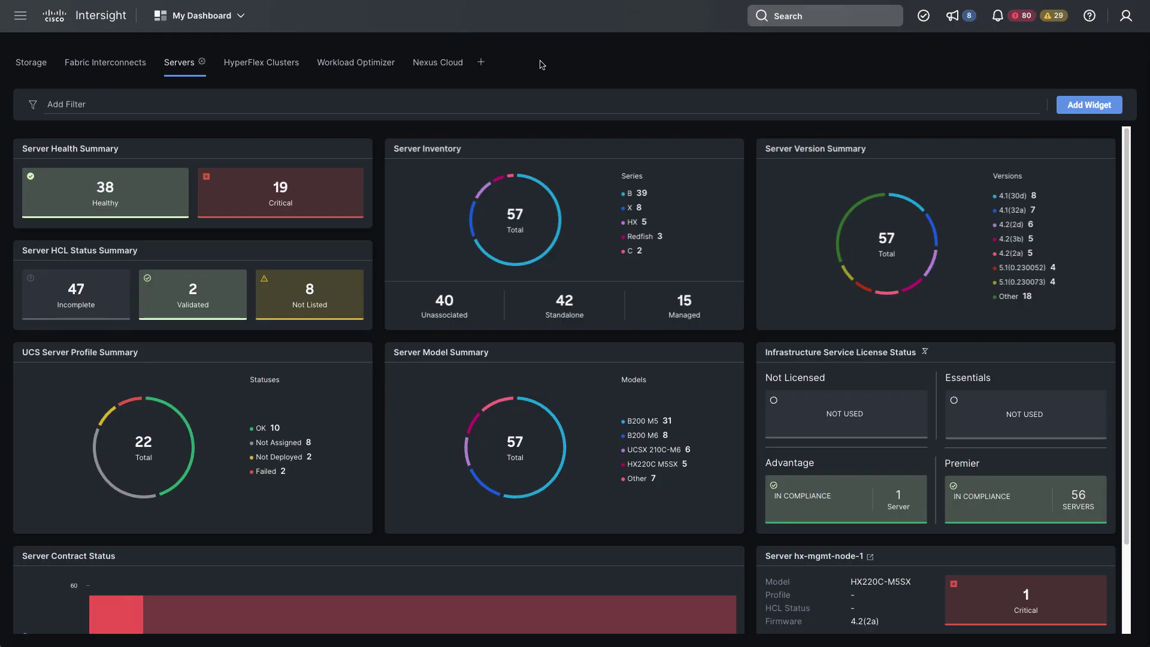
Go from the Intersight account menu to the API Keys settings page
{"action": "left_click", "coordinate": [1126, 15]}
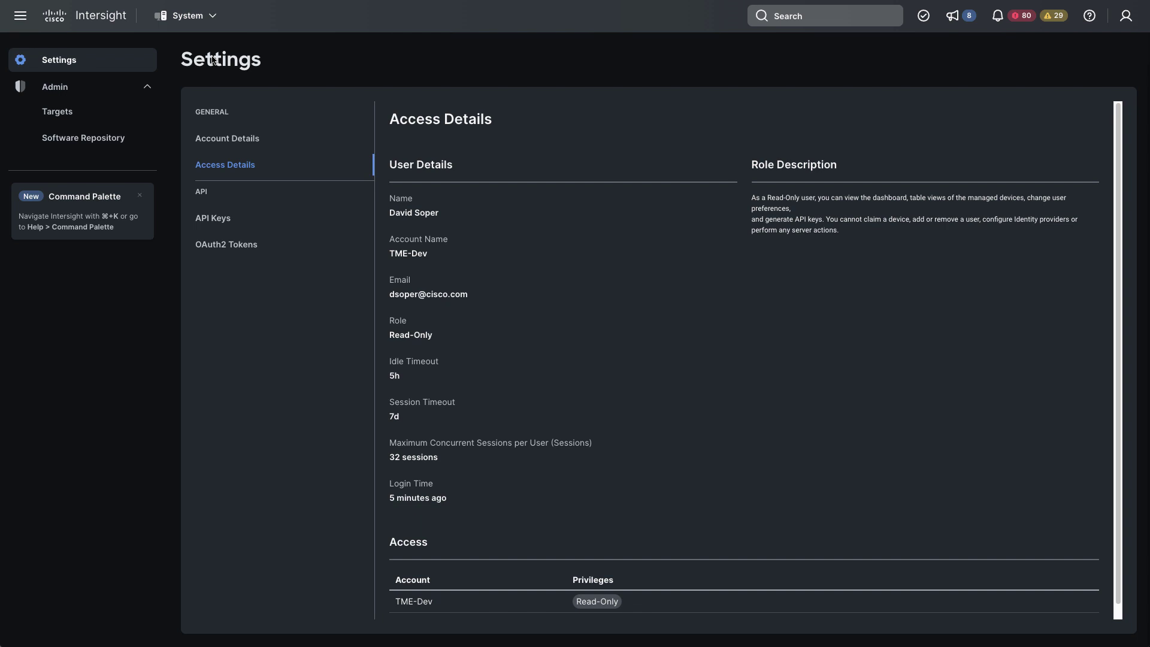
{"action": "left_click", "coordinate": [215, 219]}
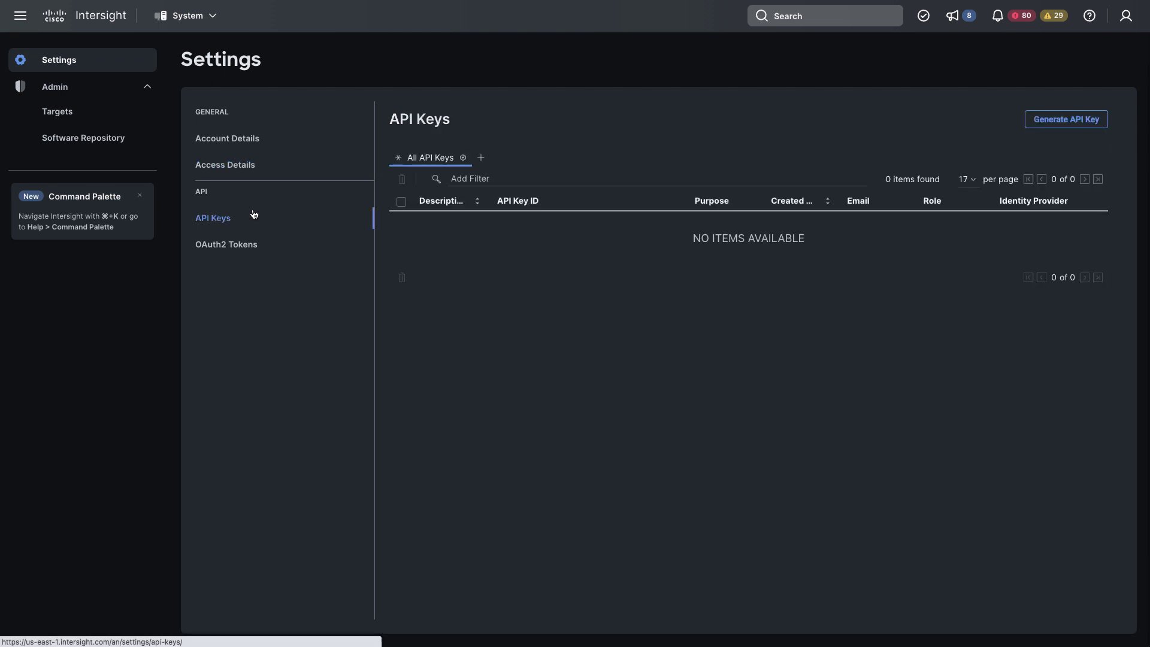
Generate an OpenAPI schema version 2 key described 'ServiceNow' and copy its key ID and secret
{"action": "left_click", "coordinate": [1064, 120]}
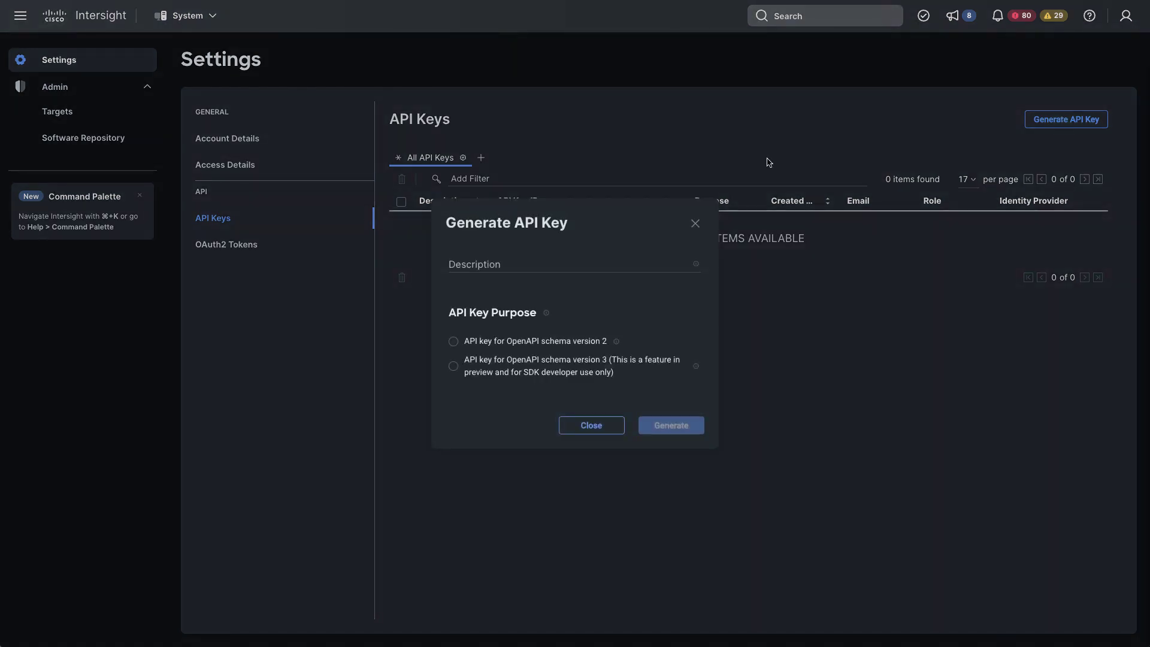
{"action": "left_click", "coordinate": [526, 260]}
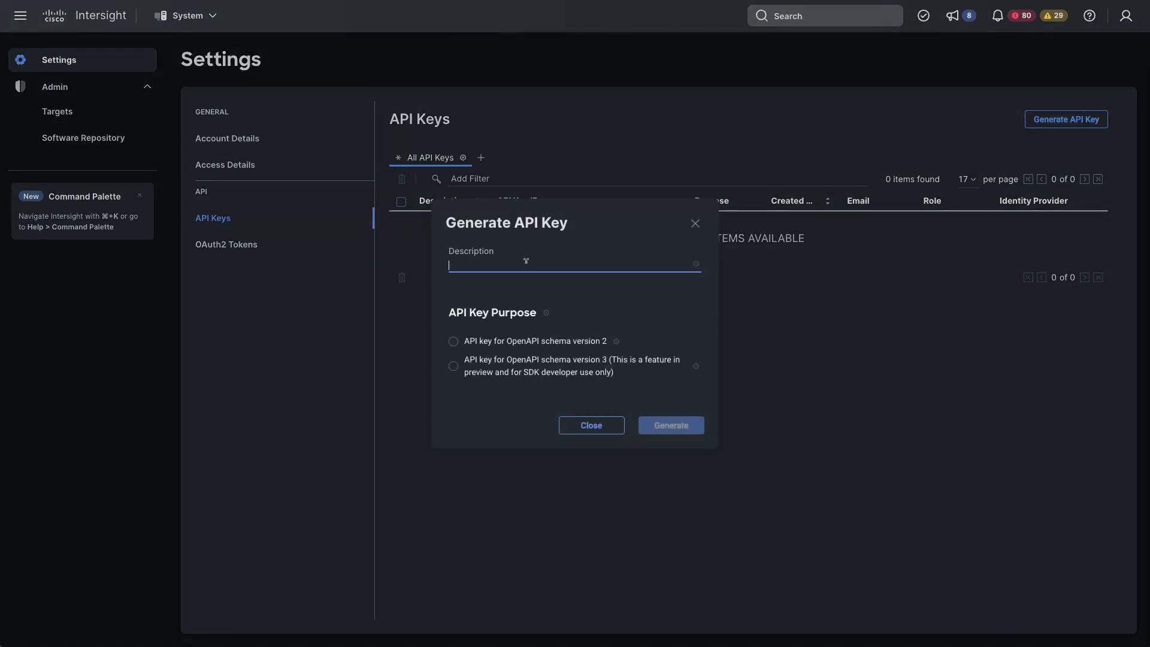
{"action": "type", "text": "ServiceNow"}
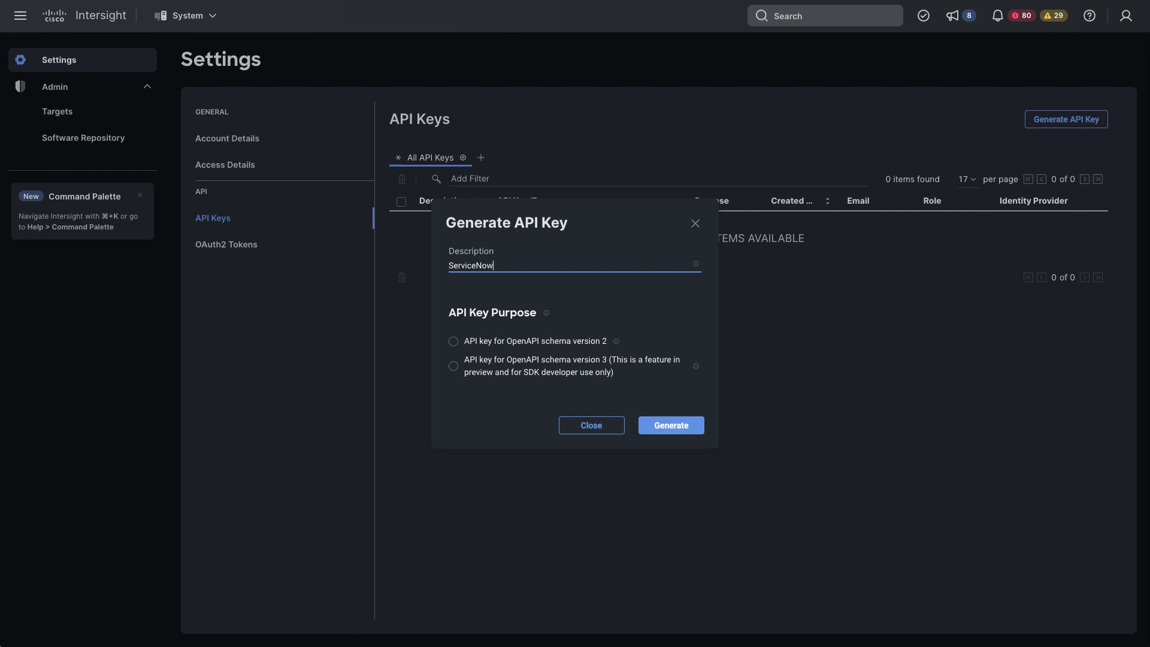
{"action": "left_click", "coordinate": [454, 341]}
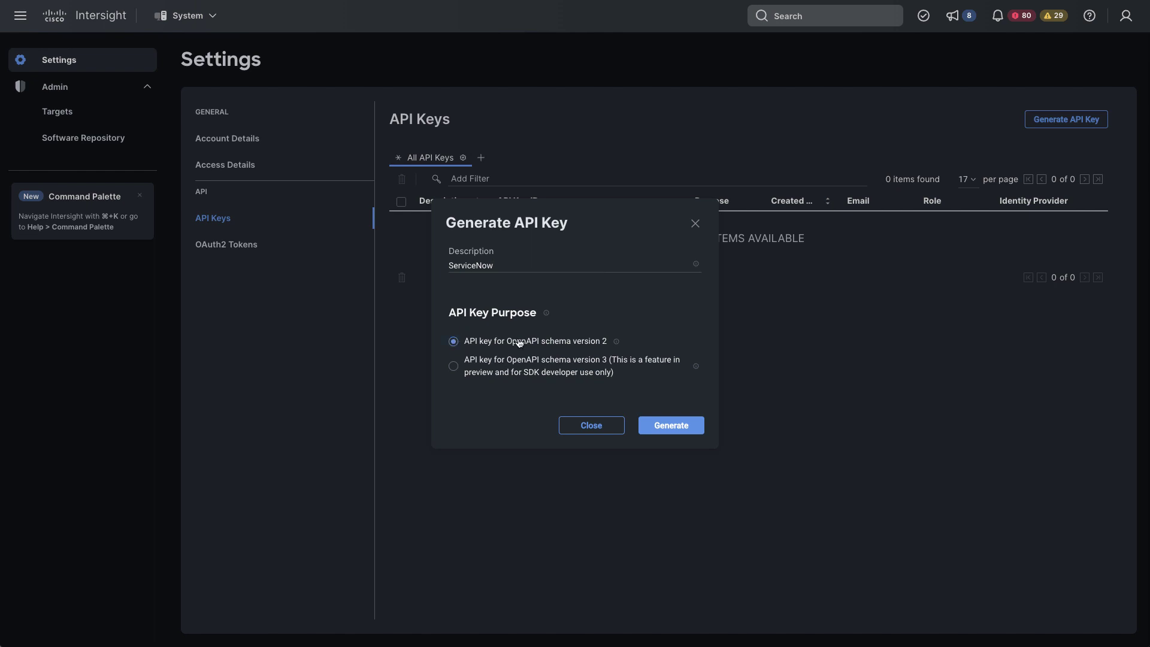
{"action": "left_click", "coordinate": [676, 427]}
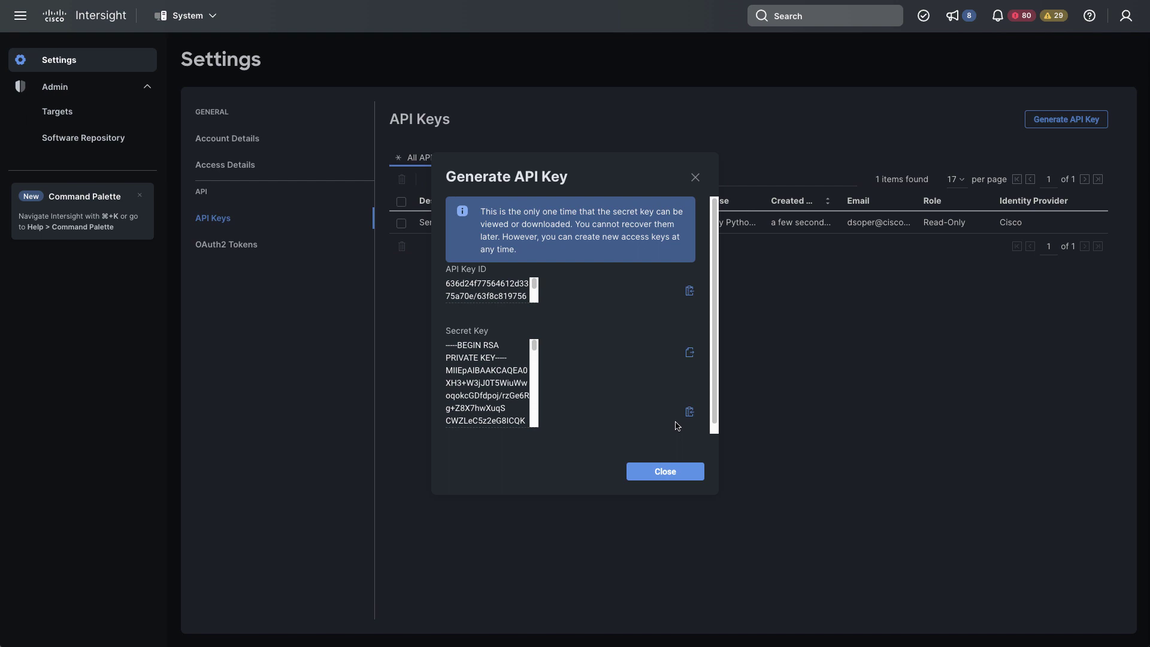
{"action": "left_click", "coordinate": [690, 291]}
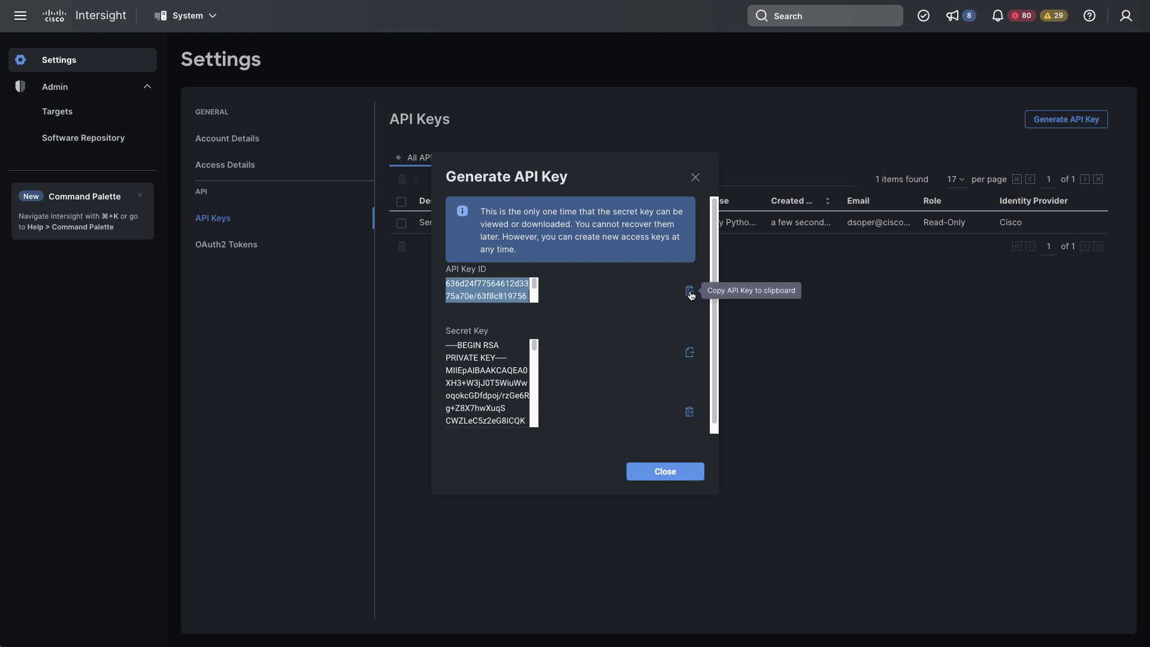
{"action": "left_click", "coordinate": [690, 354]}
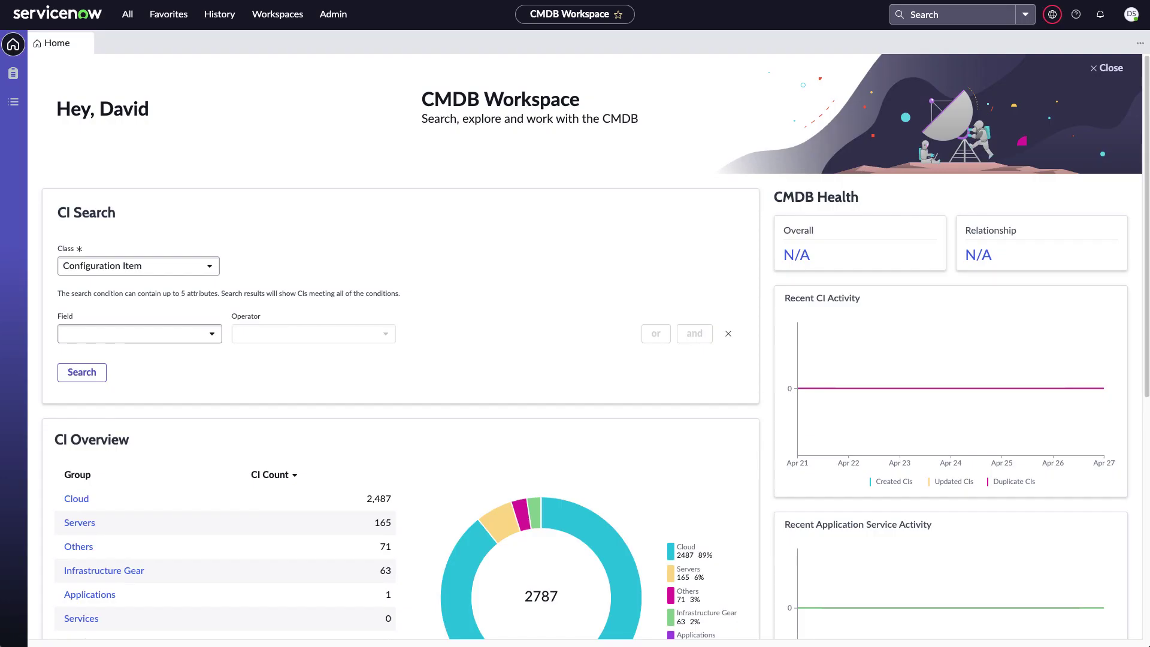
Filter the All menu for 'service graph' and open the Cisco Intersight connector setup
{"action": "left_click", "coordinate": [127, 15]}
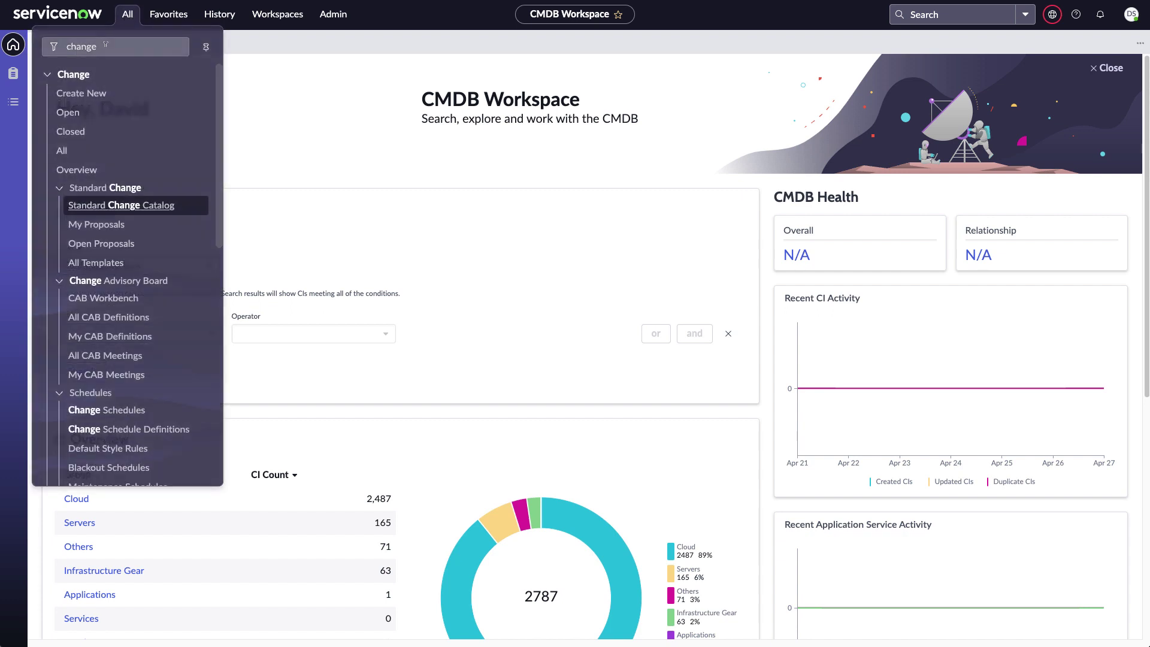
{"action": "type", "text": "service graph"}
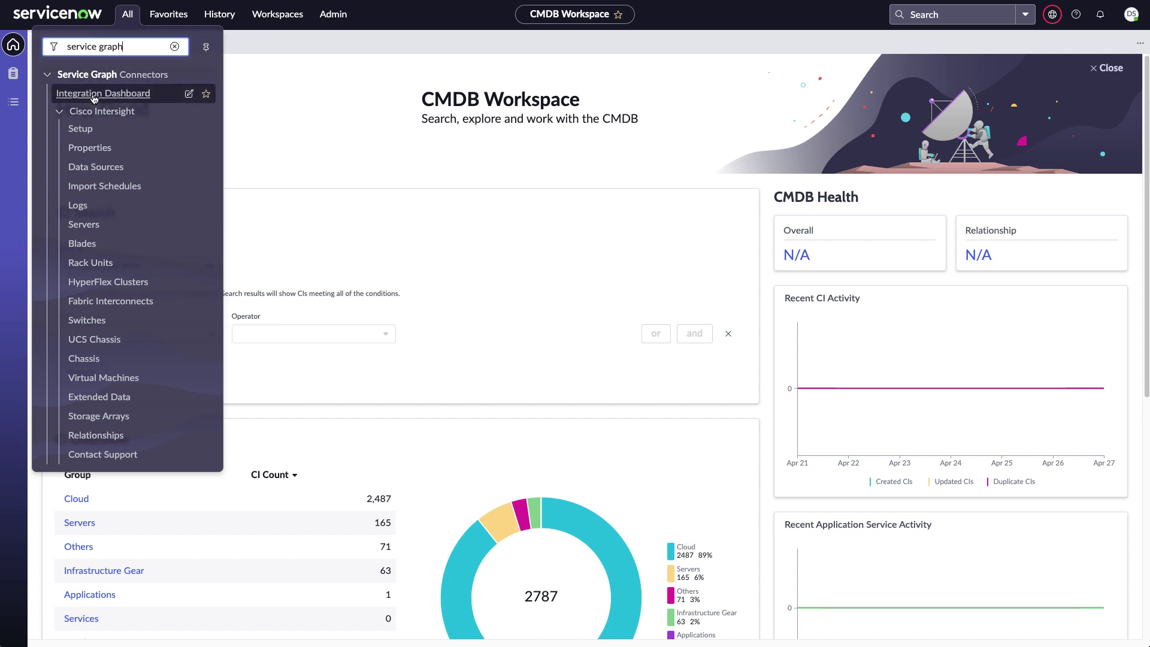
{"action": "left_click", "coordinate": [81, 128]}
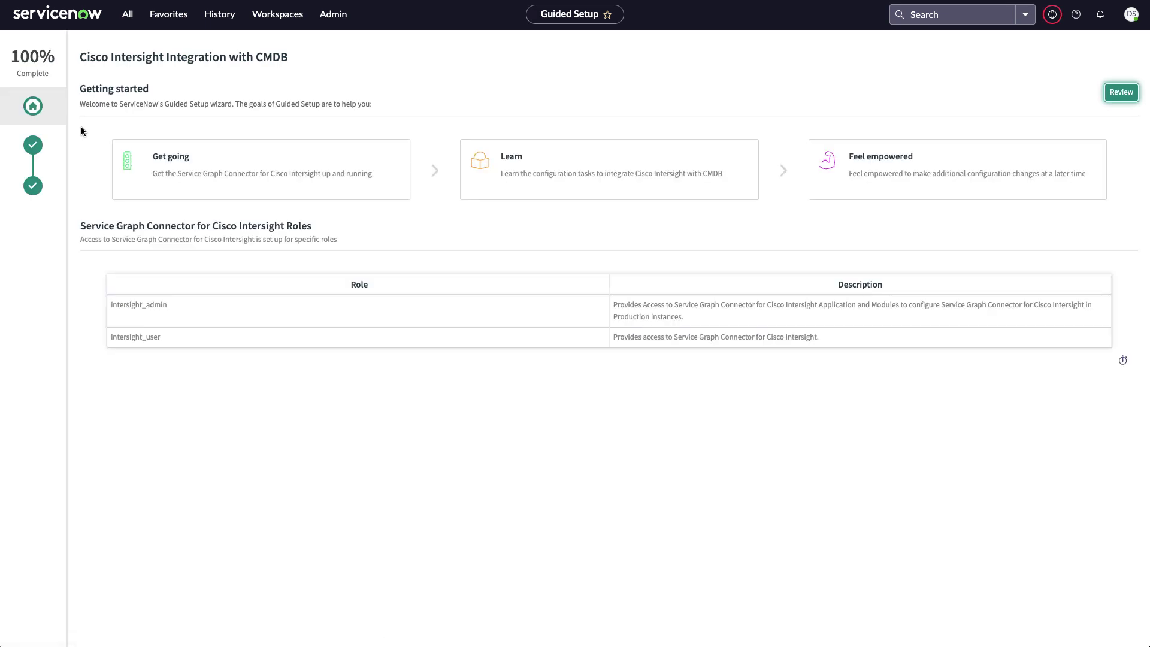
Paste the new key ID into the x_caci_sg_intersig.api_key_id property value and save it
{"action": "left_click", "coordinate": [1122, 92]}
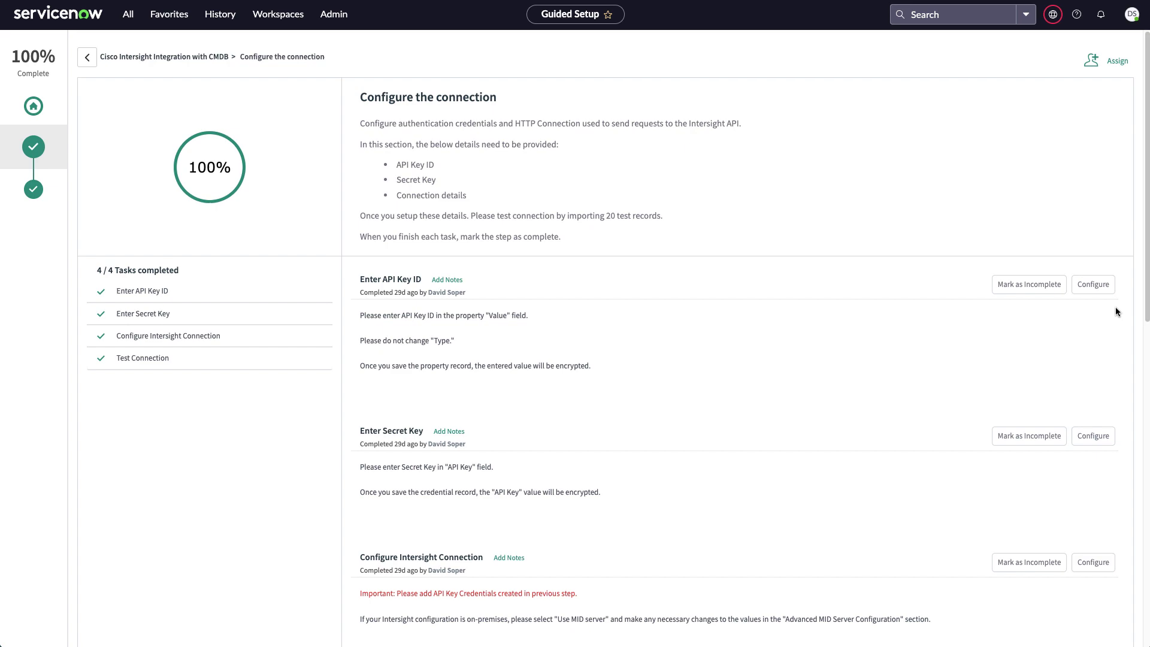
{"action": "left_click", "coordinate": [1091, 283]}
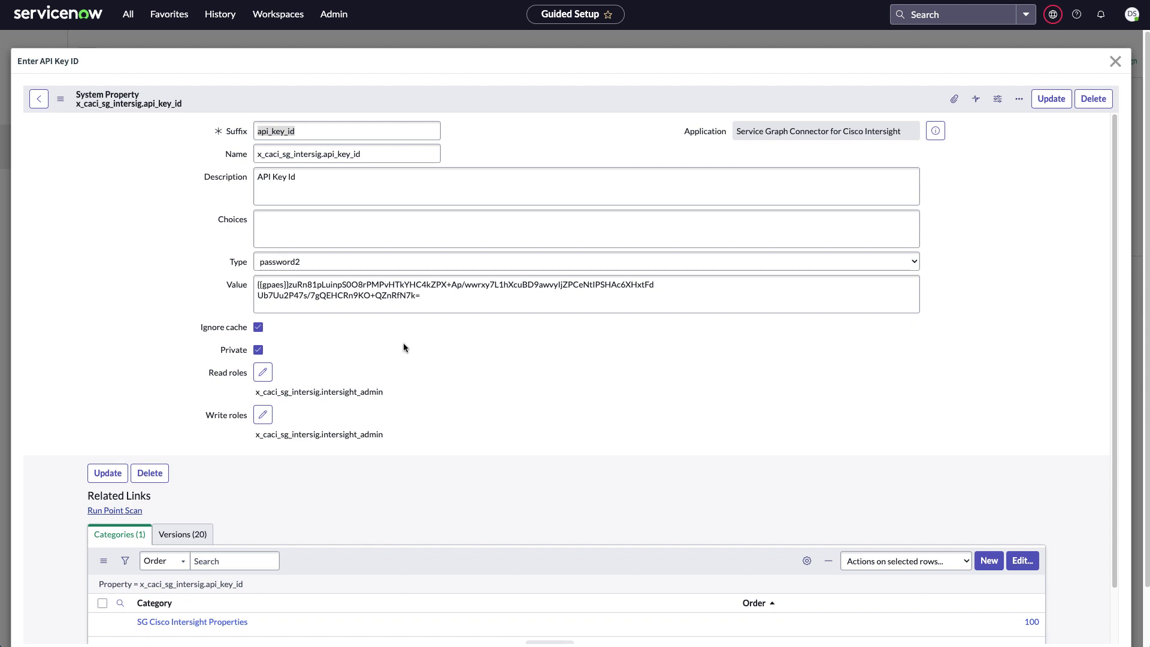
{"action": "triple_click", "coordinate": [432, 292]}
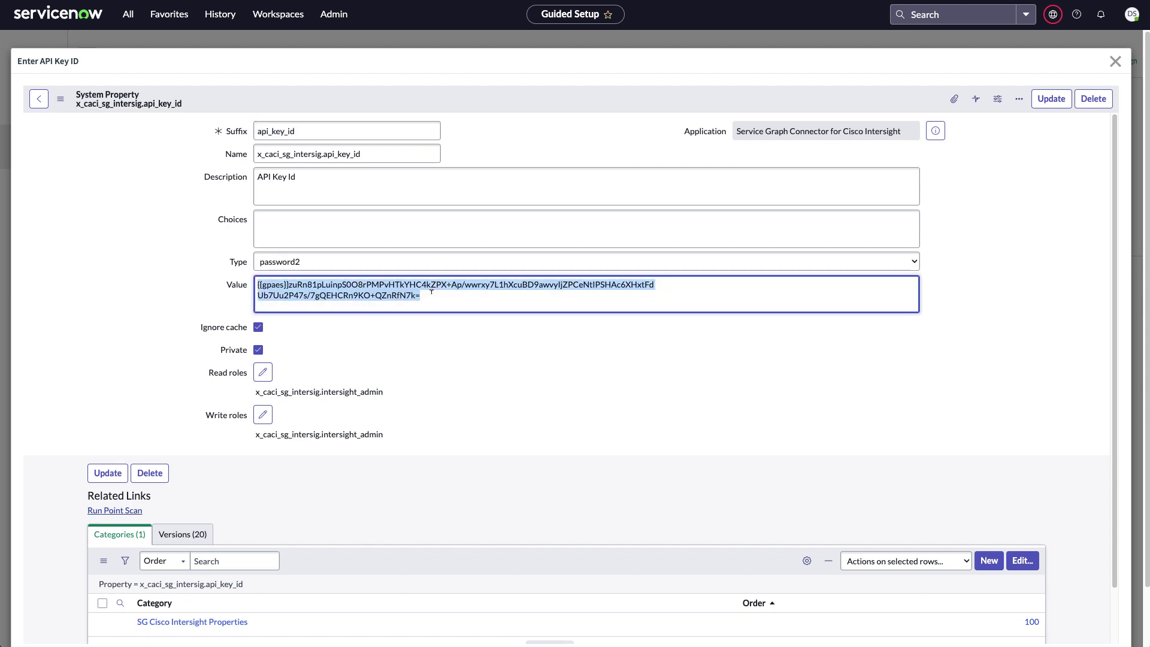
{"action": "key", "text": "ctrl+v"}
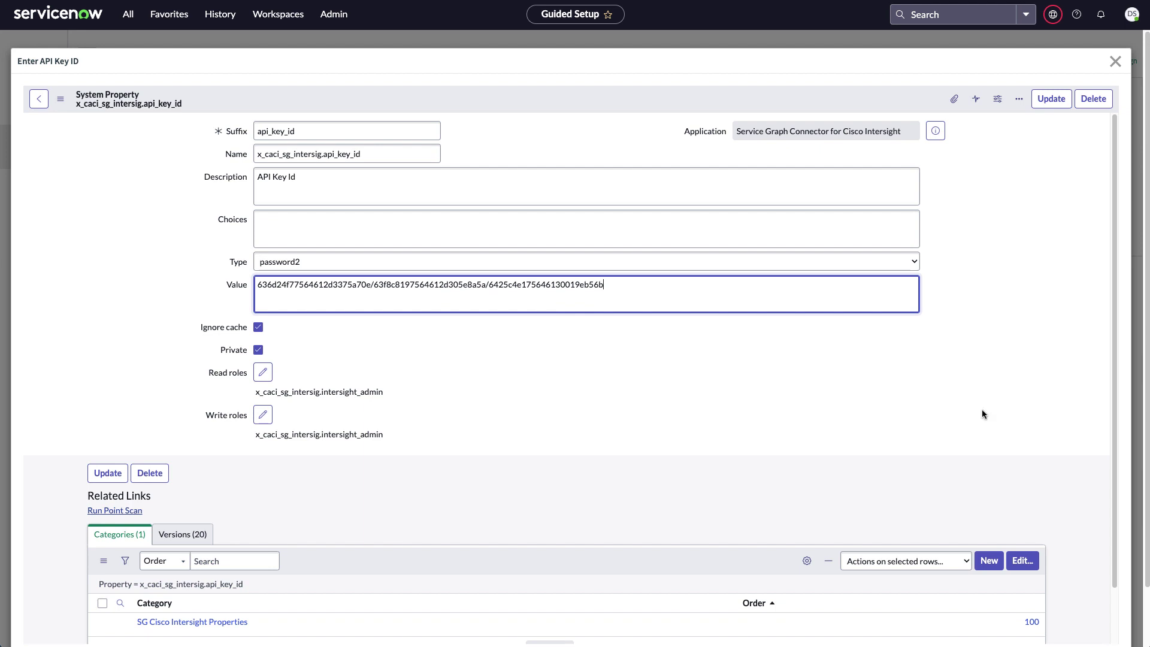
{"action": "left_click", "coordinate": [1050, 99]}
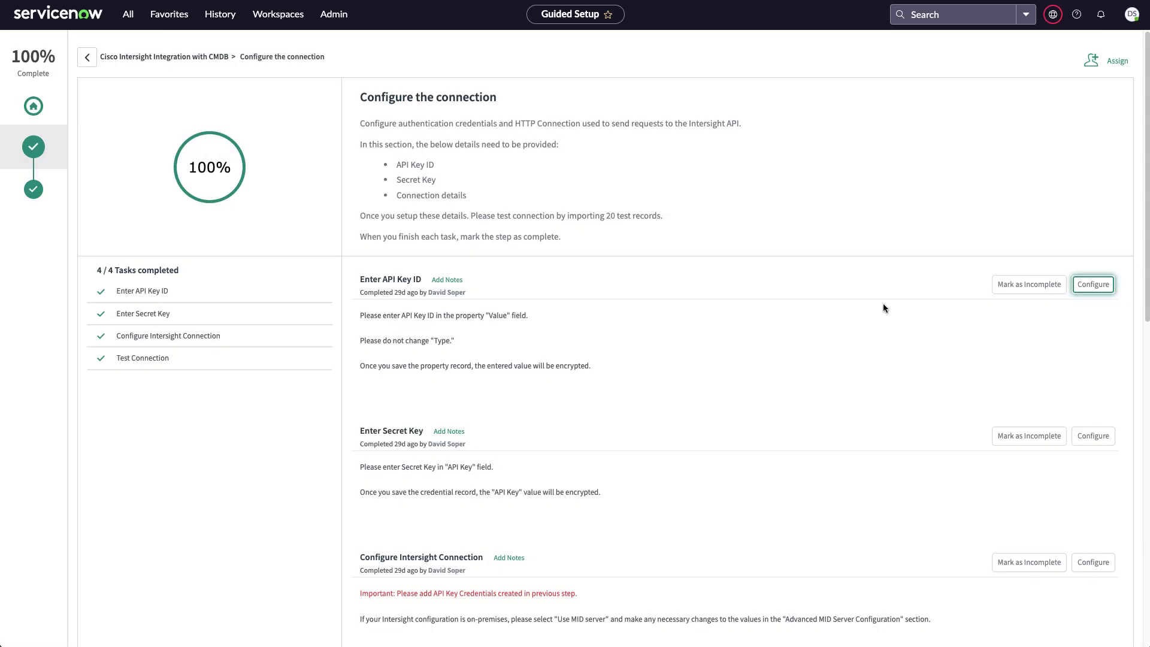
Submit an API key credential named 'Intersight-TME-Dev' holding the pasted Intersight secret key
{"action": "left_click", "coordinate": [1091, 436]}
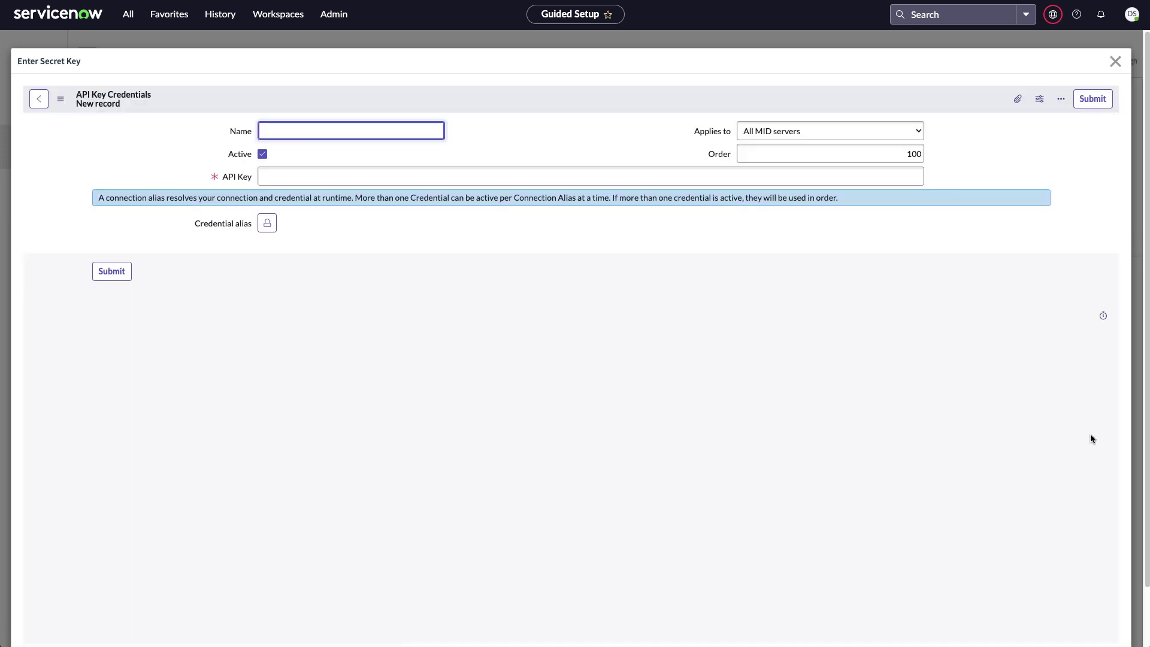
{"action": "type", "text": "Intersight-TME-Dev"}
{"action": "left_click", "coordinate": [293, 176]}
{"action": "key", "text": "ctrl+v"}
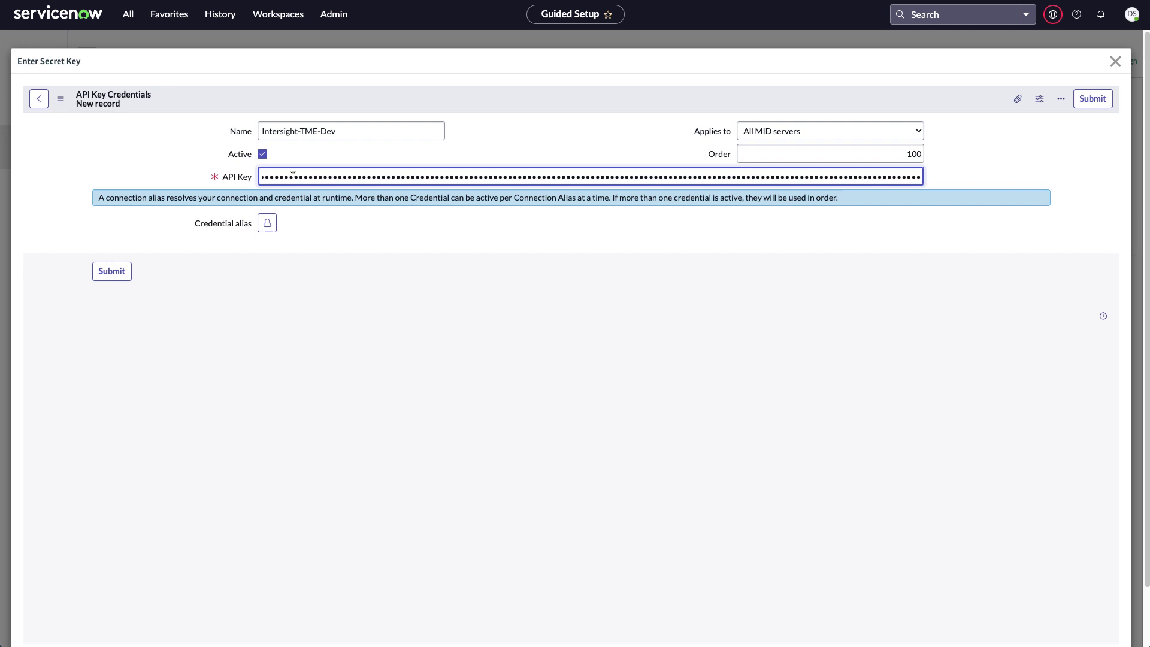
{"action": "left_click", "coordinate": [109, 271]}
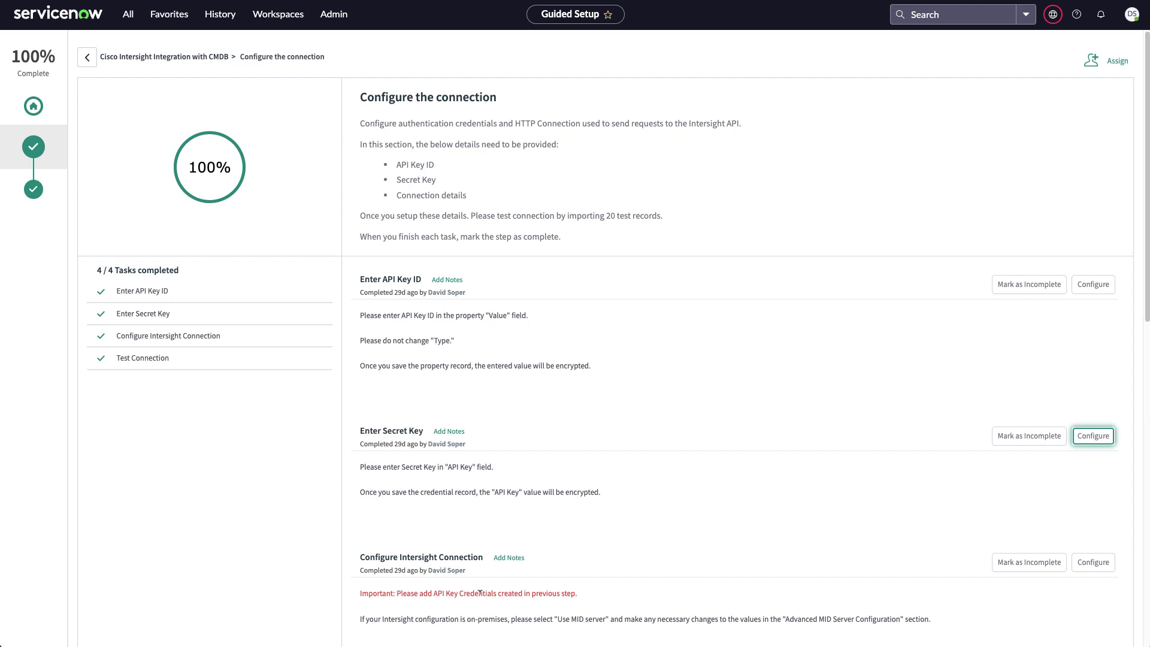
Create the Intersight-TME-Dev HTTP(s) connection with the Intersight-TME-Dev credential, replacing Cisco Intersight API v1 as active
{"action": "left_click_drag", "start_coordinate": [396, 592], "coordinate": [732, 603]}
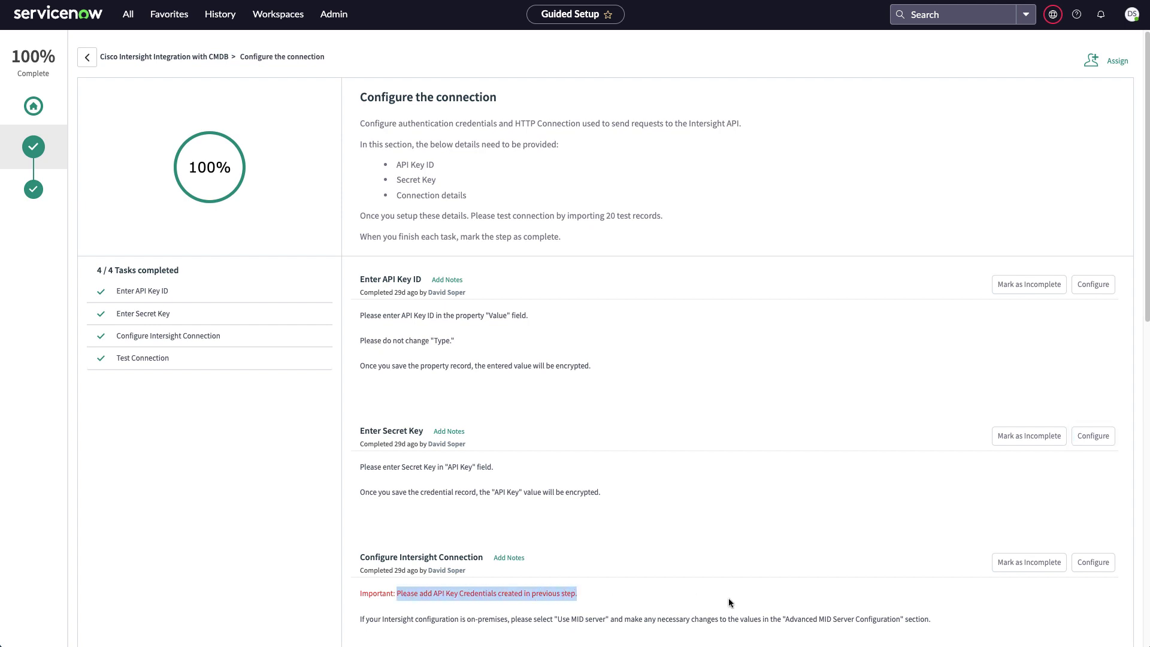
{"action": "left_click", "coordinate": [1094, 562]}
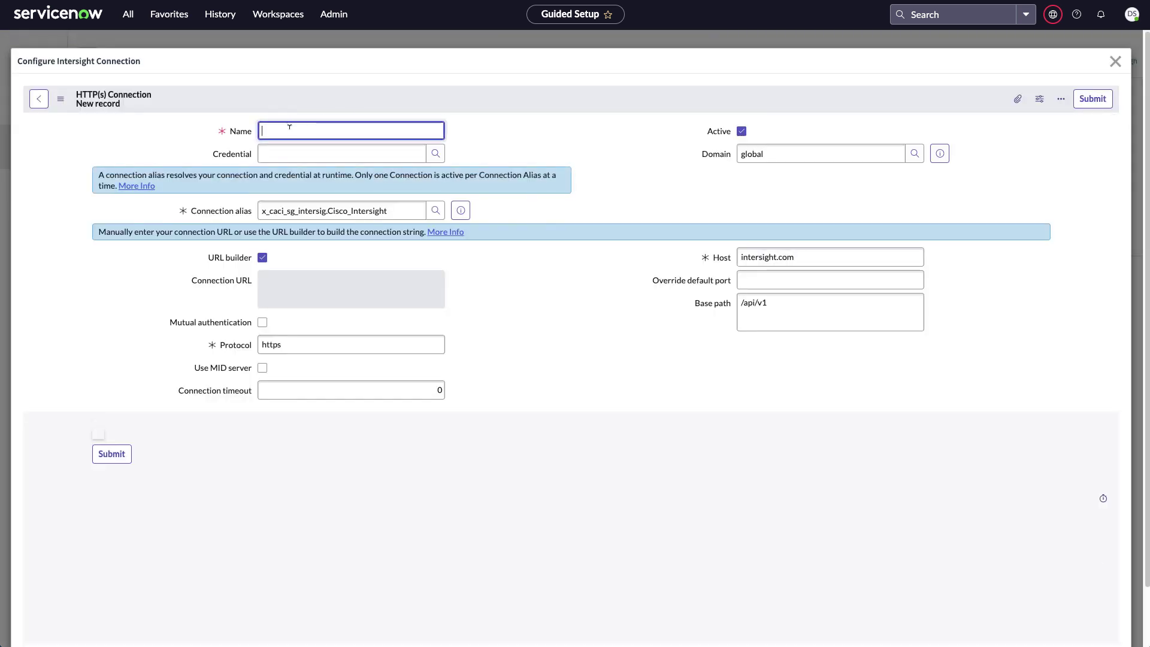
{"action": "type", "text": "Intersight-TME-Dev"}
{"action": "left_click", "coordinate": [305, 154]}
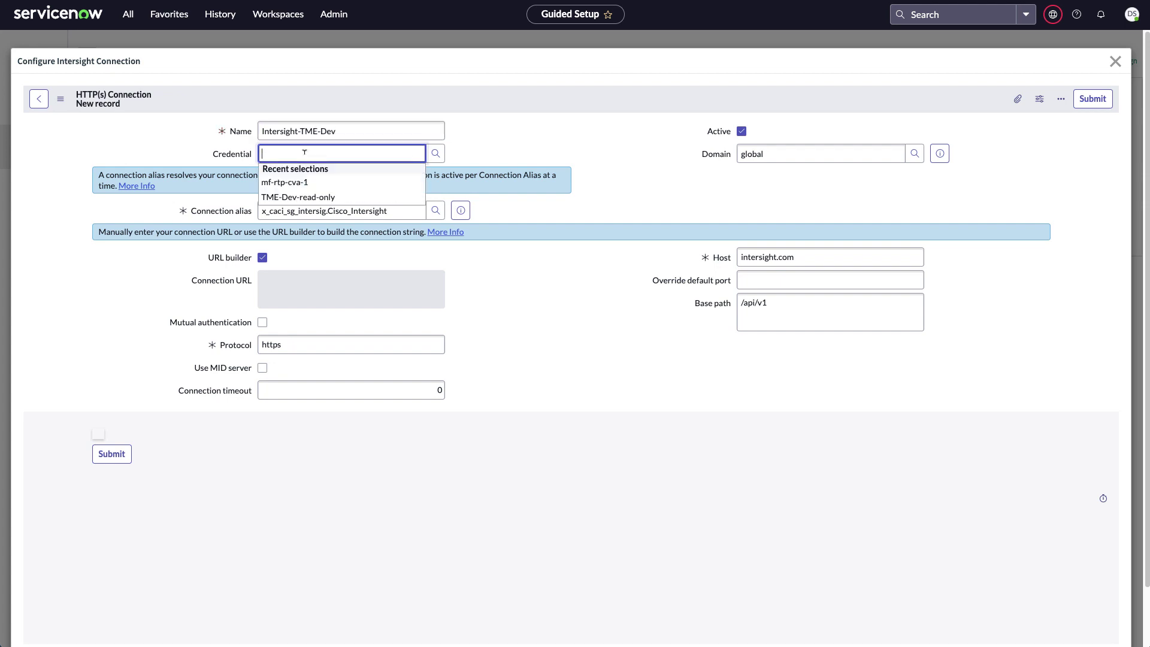
{"action": "type", "text": "Intersight"}
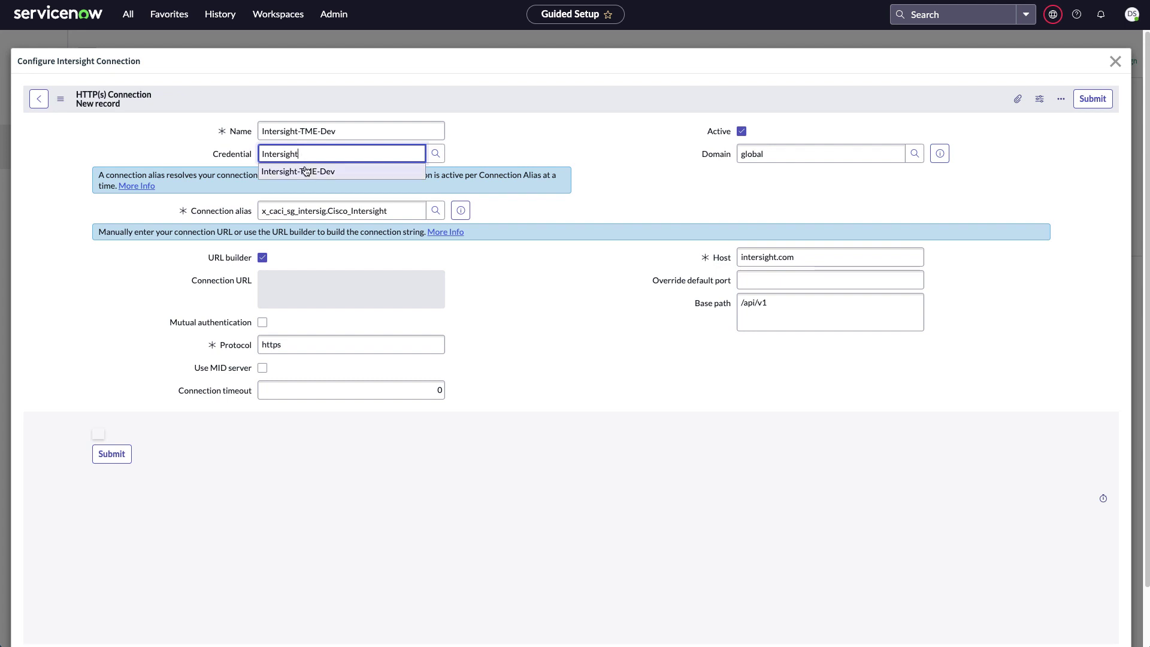
{"action": "left_click", "coordinate": [306, 171]}
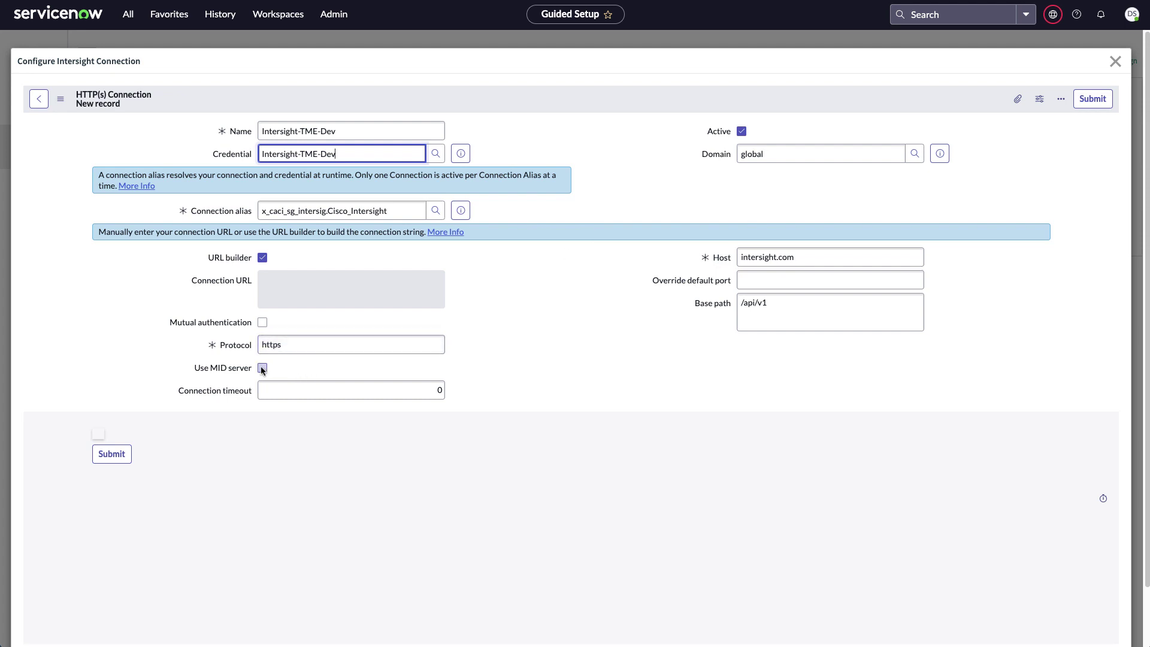
{"action": "left_click", "coordinate": [109, 457]}
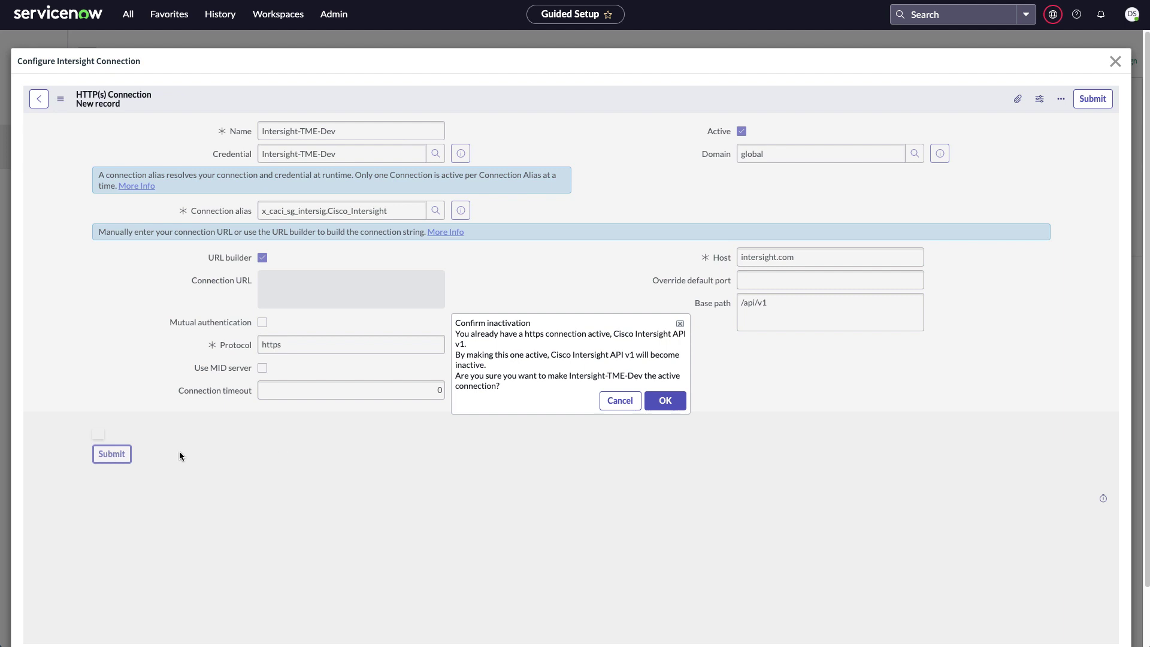
{"action": "left_click", "coordinate": [663, 401]}
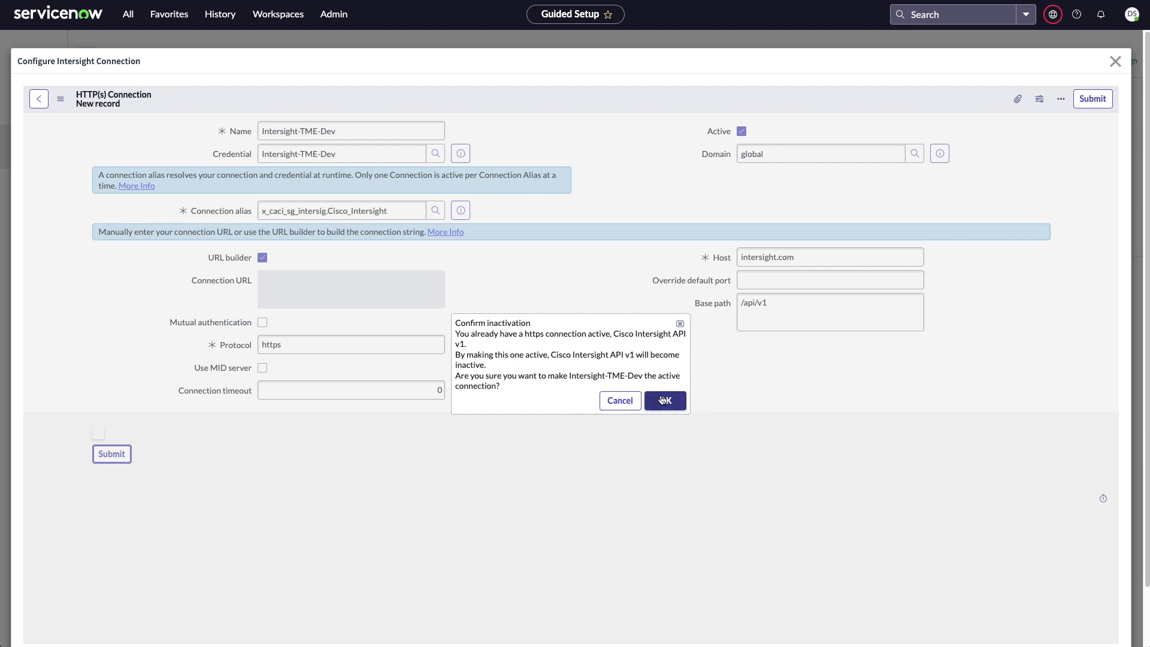
{"action": "left_click", "coordinate": [663, 400]}
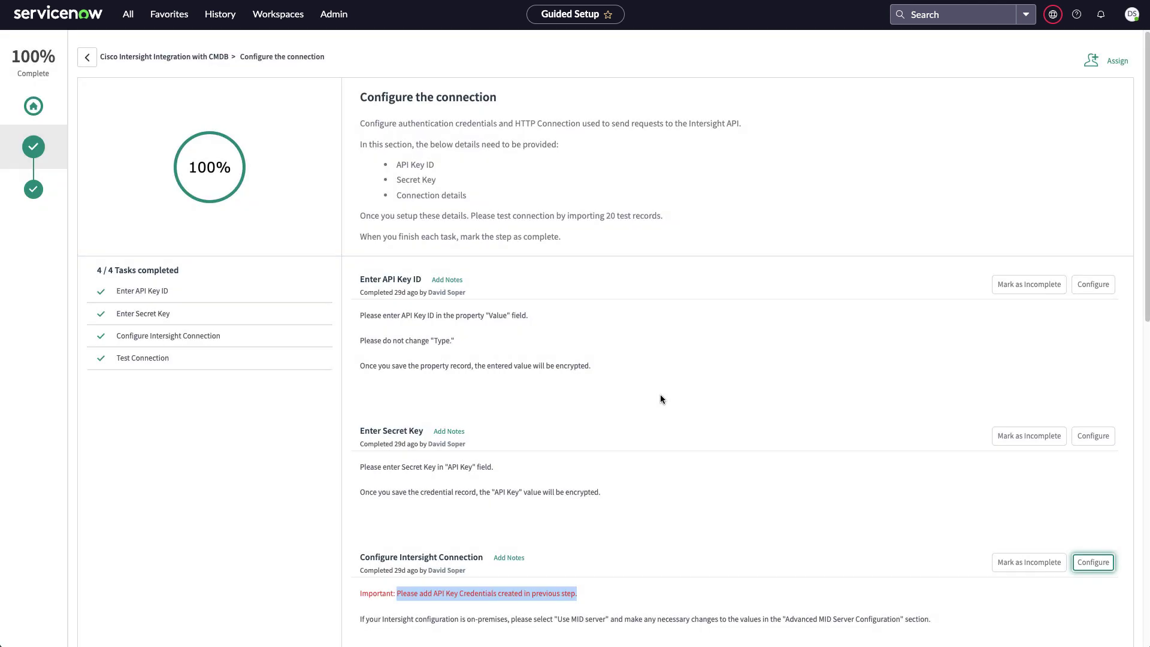
Run the Test Load 20 Records link on the SG-Cisco Intersight Data source
{"action": "scroll", "coordinate": [661, 399], "scroll_direction": "down", "scroll_amount": 5}
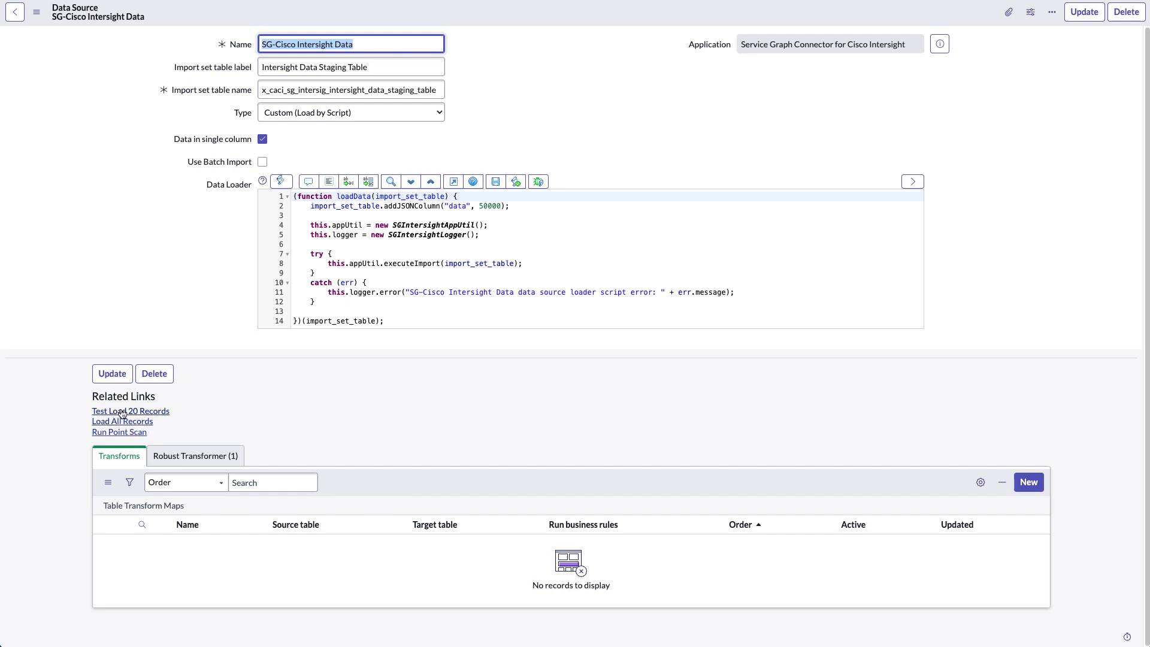
{"action": "left_click", "coordinate": [146, 413]}
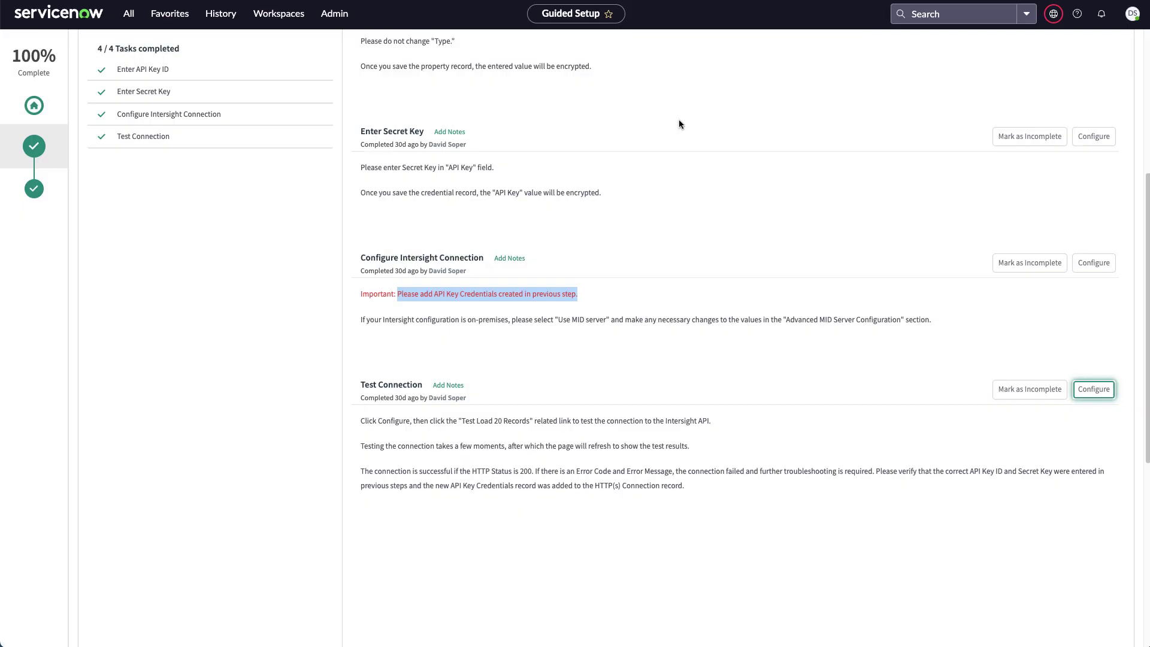
Mark the SG-Cisco Intersight Data scheduled import job Active on its 15-minute schedule and save it
{"action": "scroll", "coordinate": [679, 123], "scroll_direction": "up", "scroll_amount": 5}
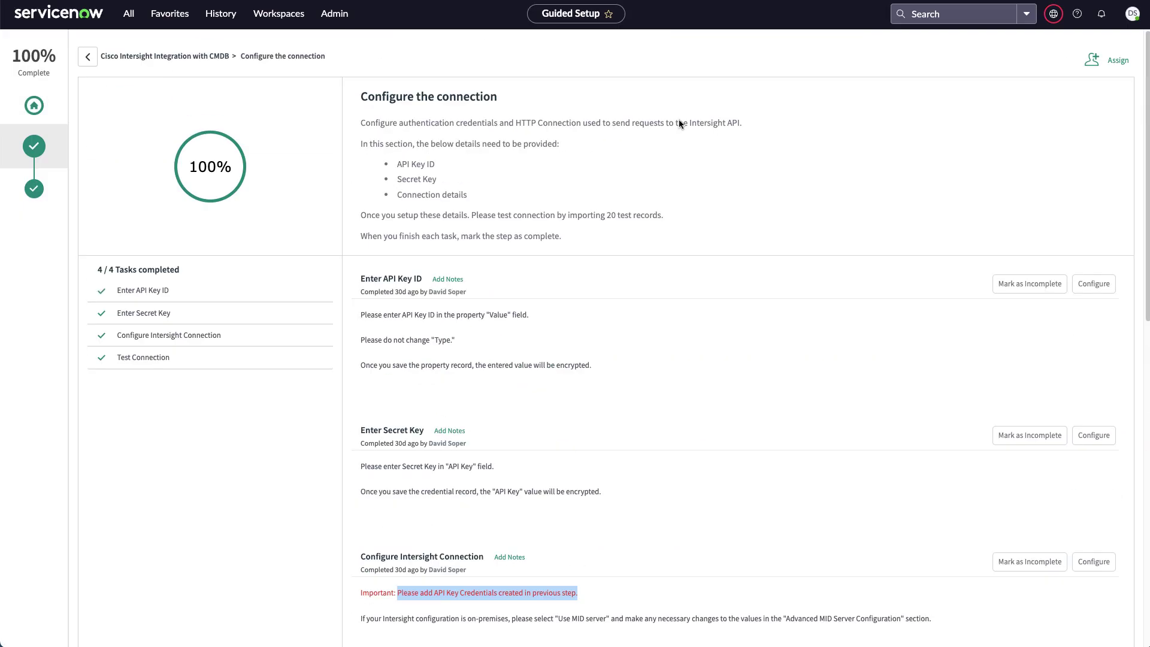
{"action": "left_click", "coordinate": [90, 57]}
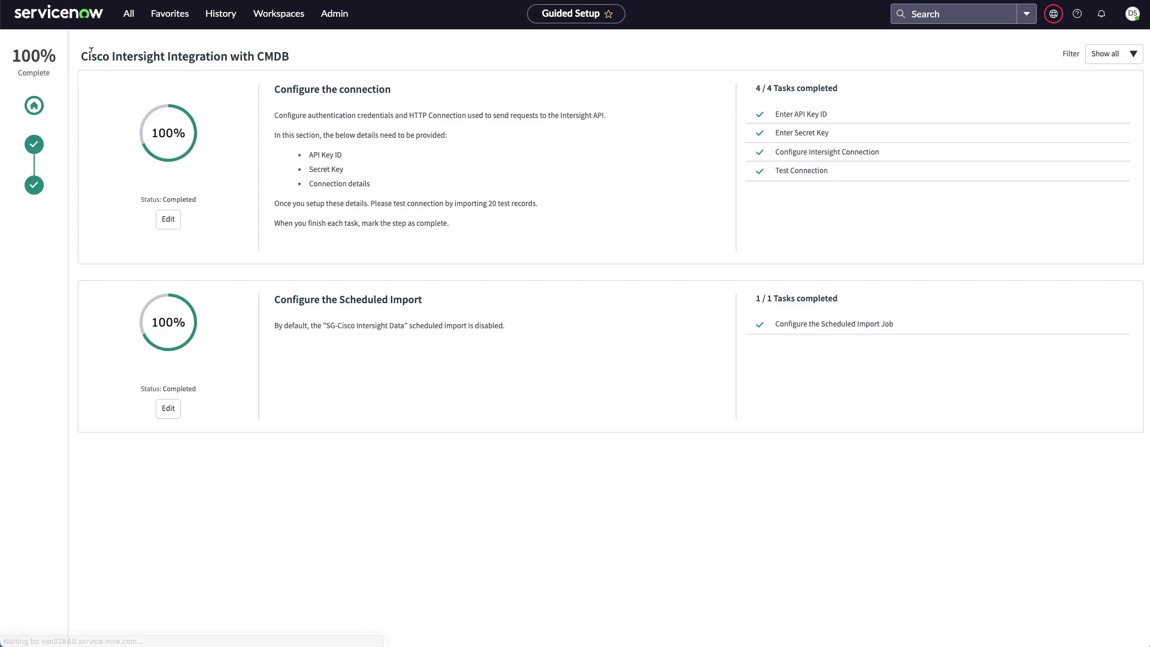
{"action": "left_click", "coordinate": [825, 326]}
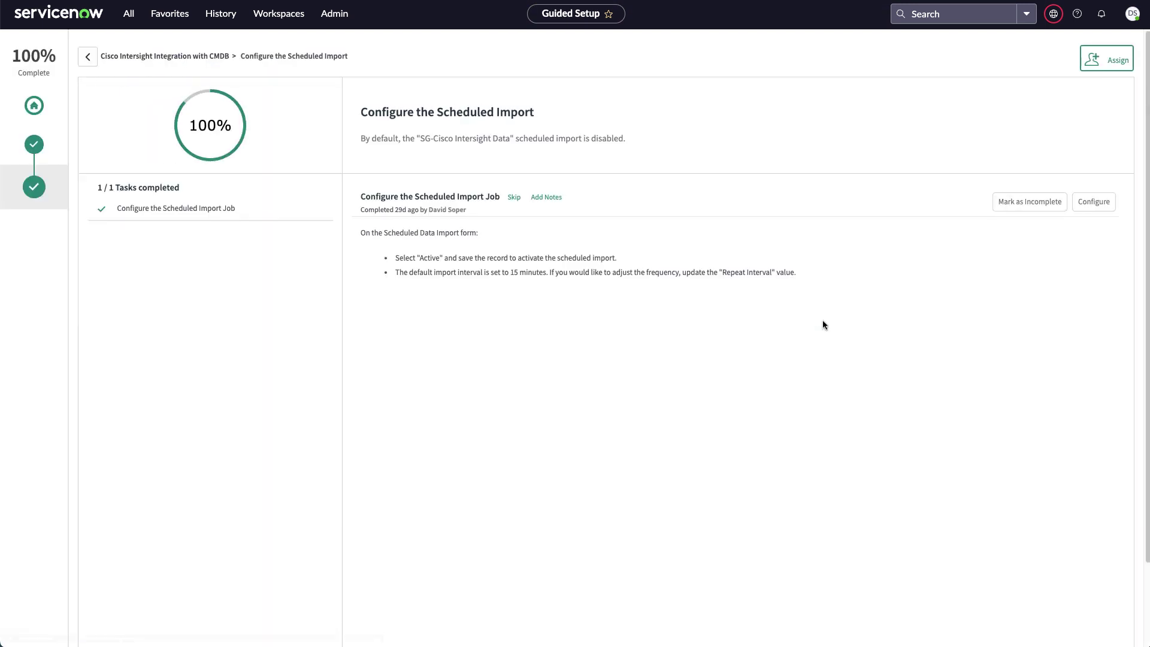
{"action": "left_click", "coordinate": [1100, 203]}
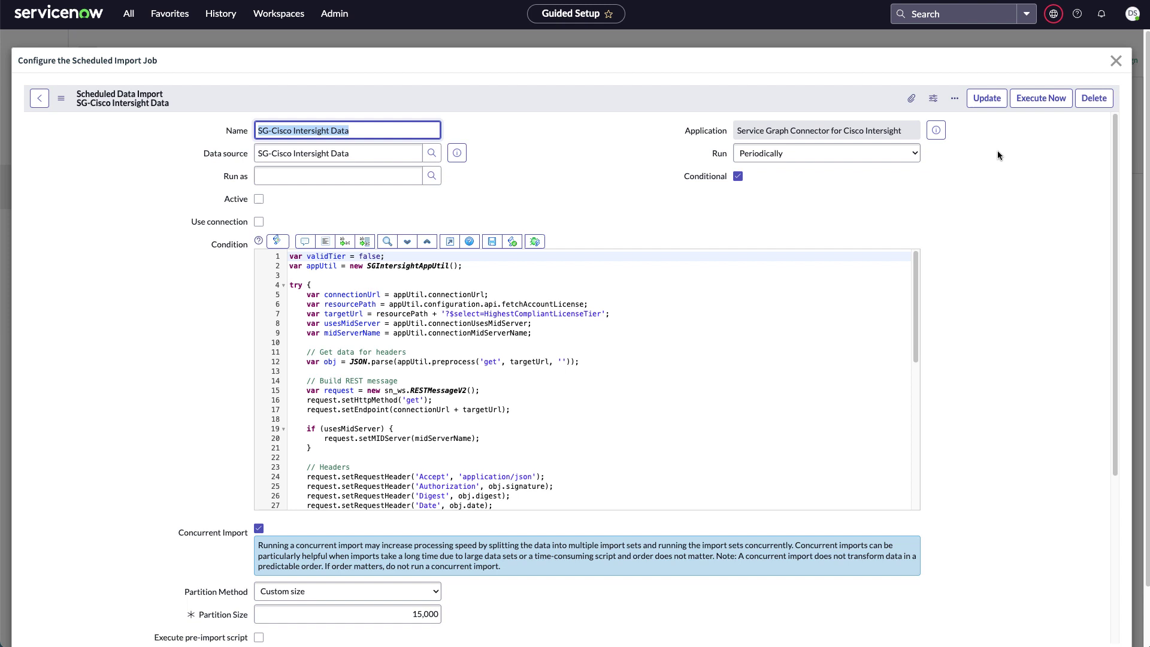
{"action": "left_click", "coordinate": [367, 151]}
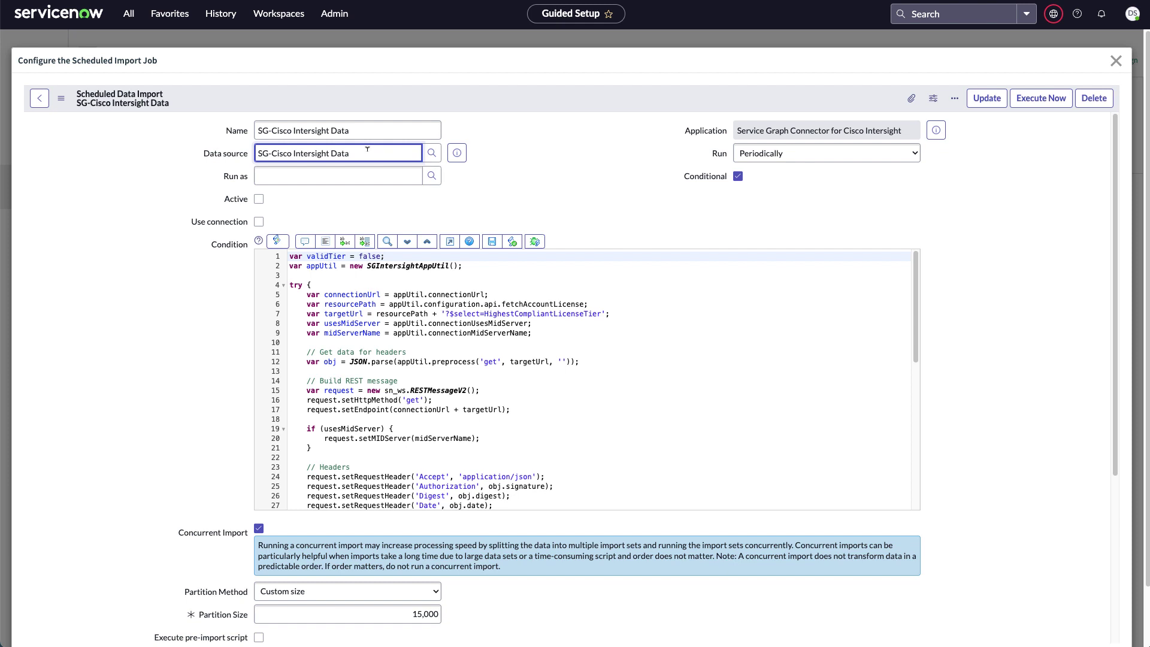
{"action": "left_click", "coordinate": [259, 198]}
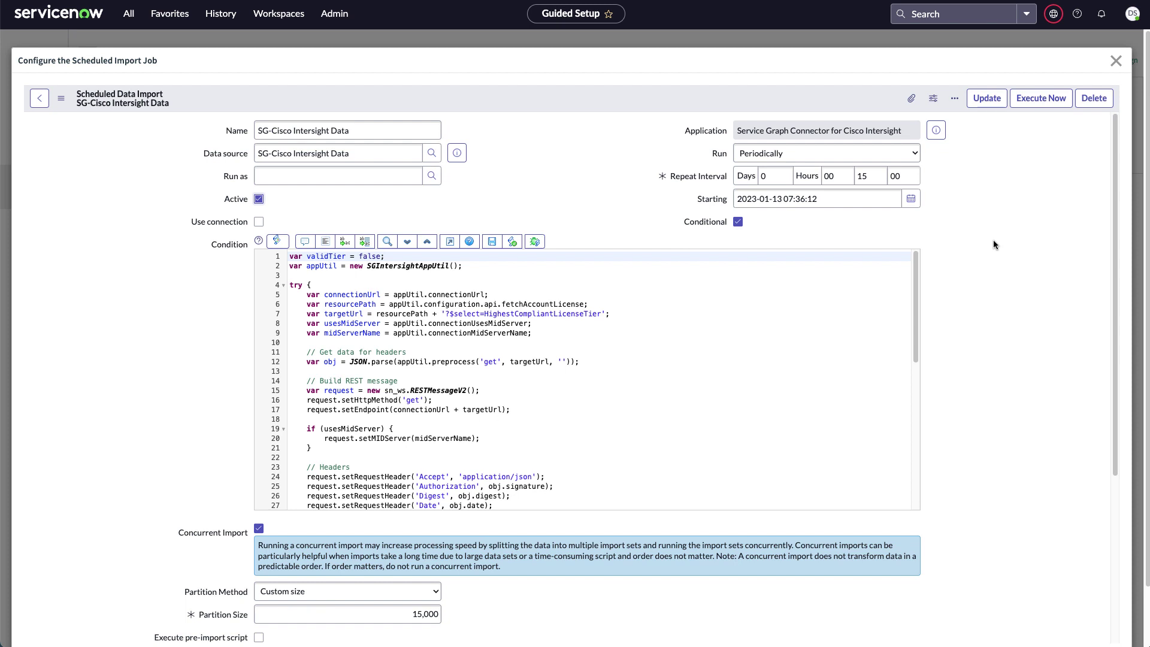
{"action": "scroll", "coordinate": [993, 240], "scroll_direction": "down", "scroll_amount": 3}
{"action": "scroll", "coordinate": [993, 245], "scroll_direction": "down", "scroll_amount": 1}
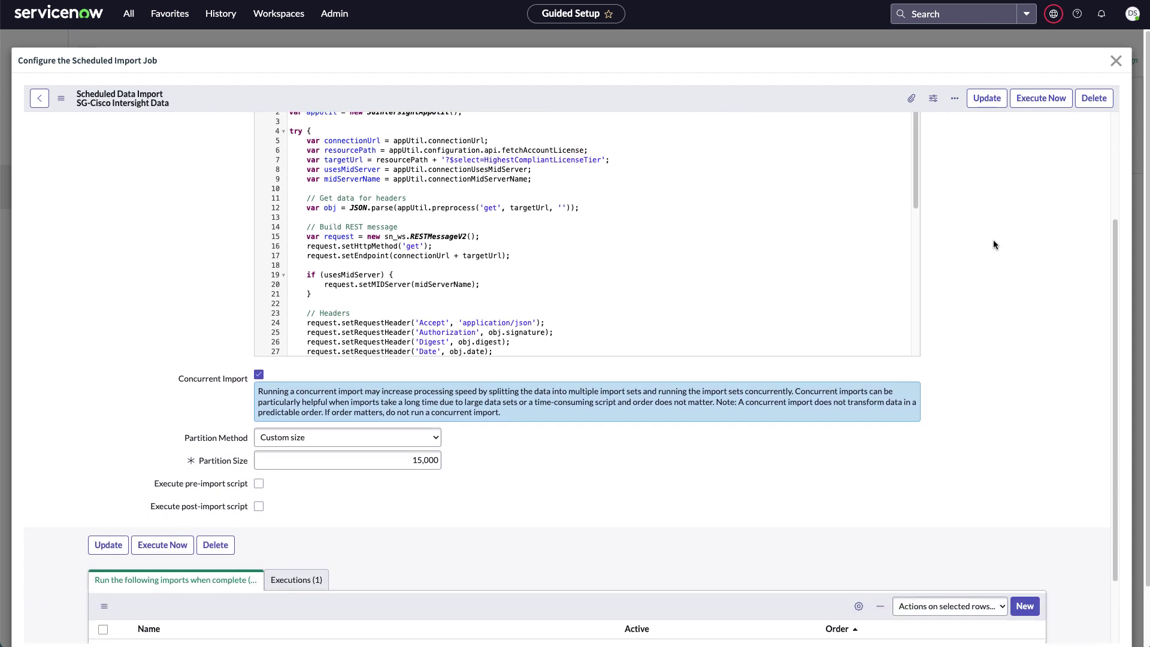
{"action": "scroll", "coordinate": [993, 245], "scroll_direction": "down", "scroll_amount": 2}
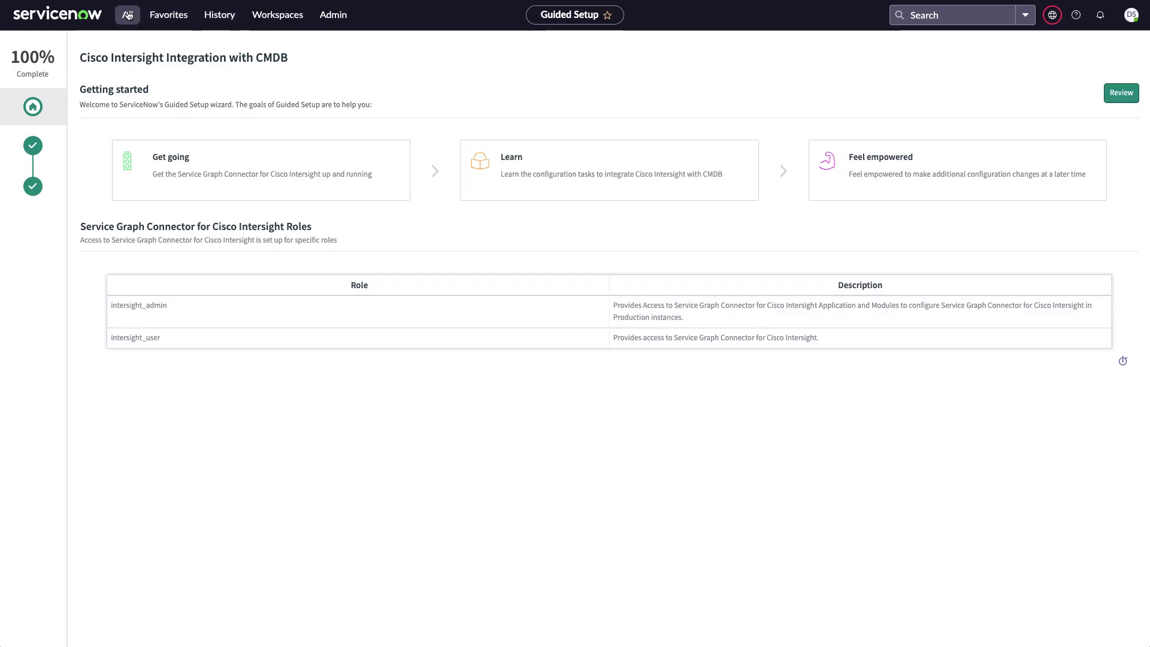
Open Cisco Intersight > Servers from the navigator and view one imported server record
{"action": "left_click", "coordinate": [128, 14]}
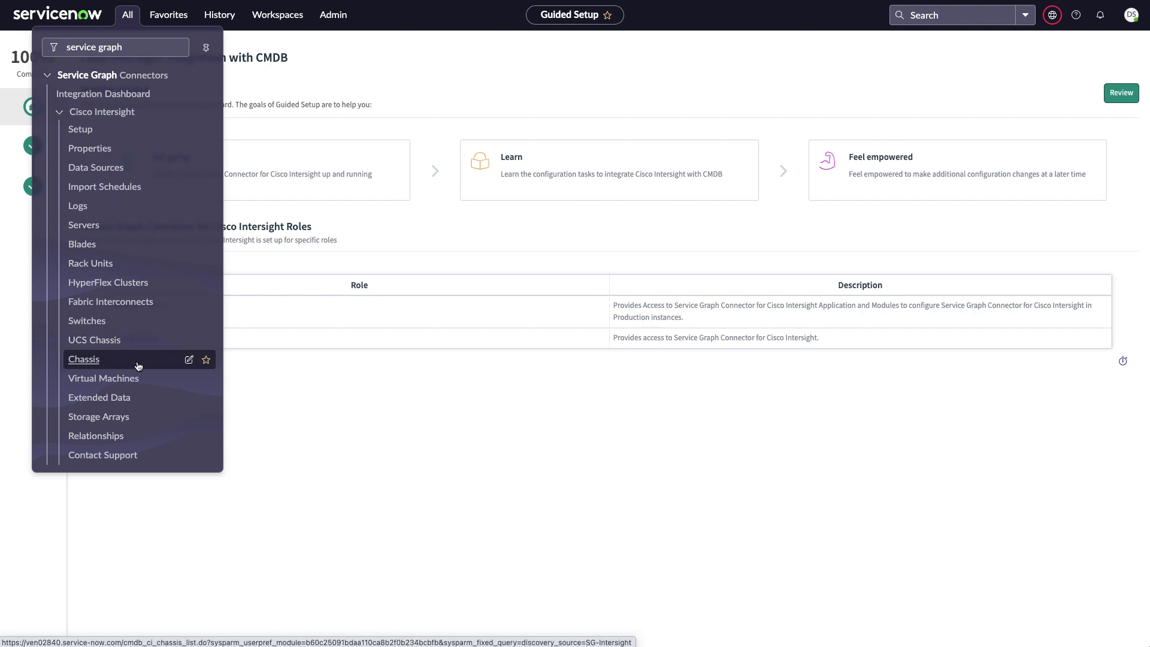
{"action": "left_click", "coordinate": [88, 230]}
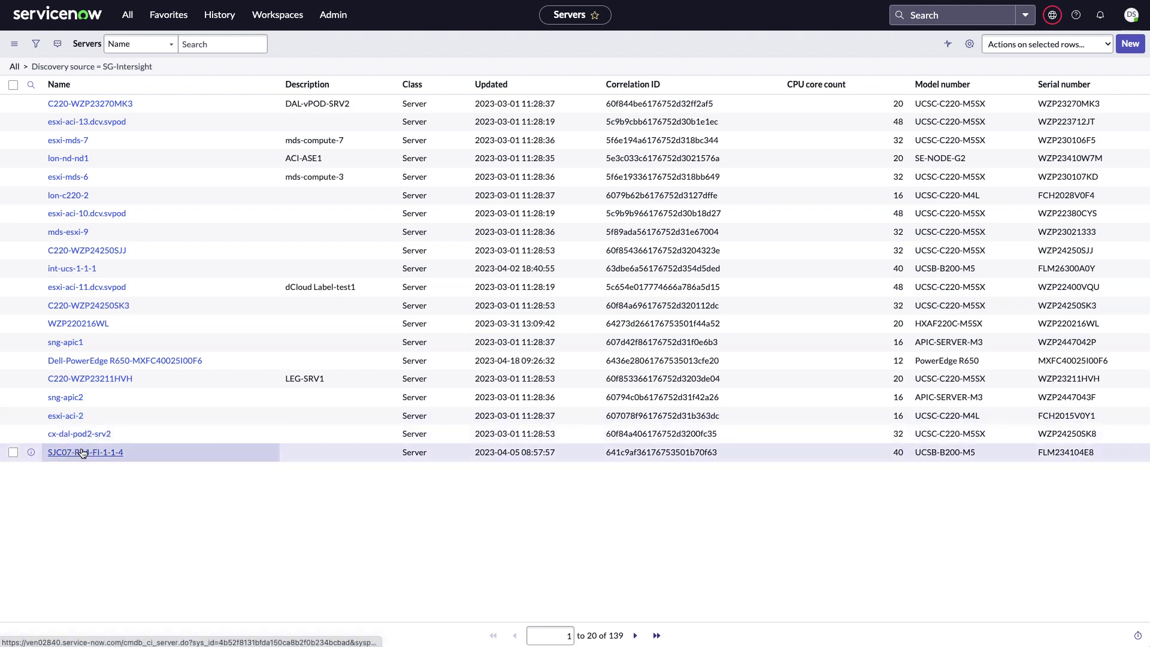
{"action": "left_click", "coordinate": [83, 452]}
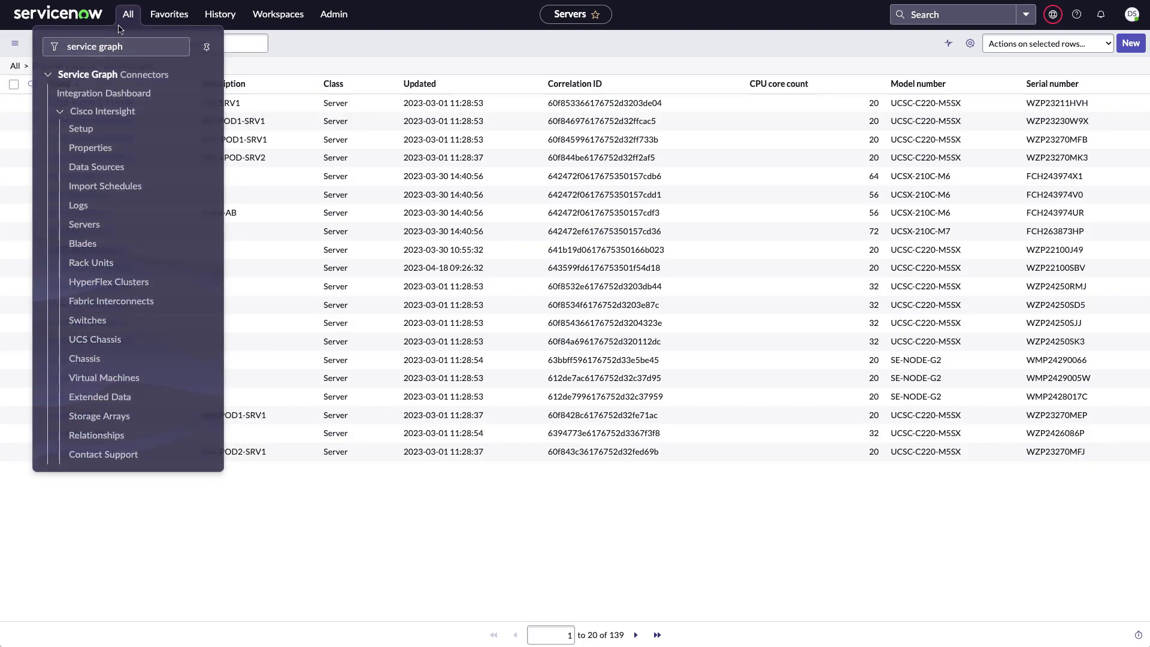
Filter the navigator for 'virtual machine', open Cisco Intersight > Virtual Machines, and search names for int-tme
{"action": "left_click_drag", "start_coordinate": [124, 46], "coordinate": [59, 46]}
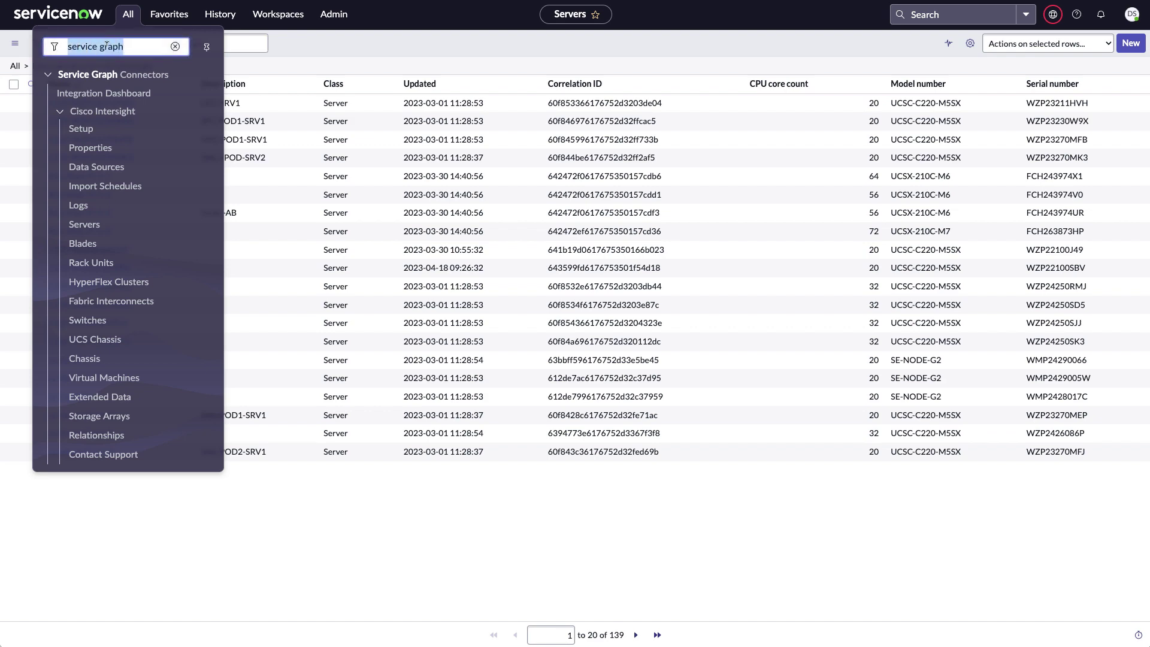
{"action": "type", "text": "virtual ma"}
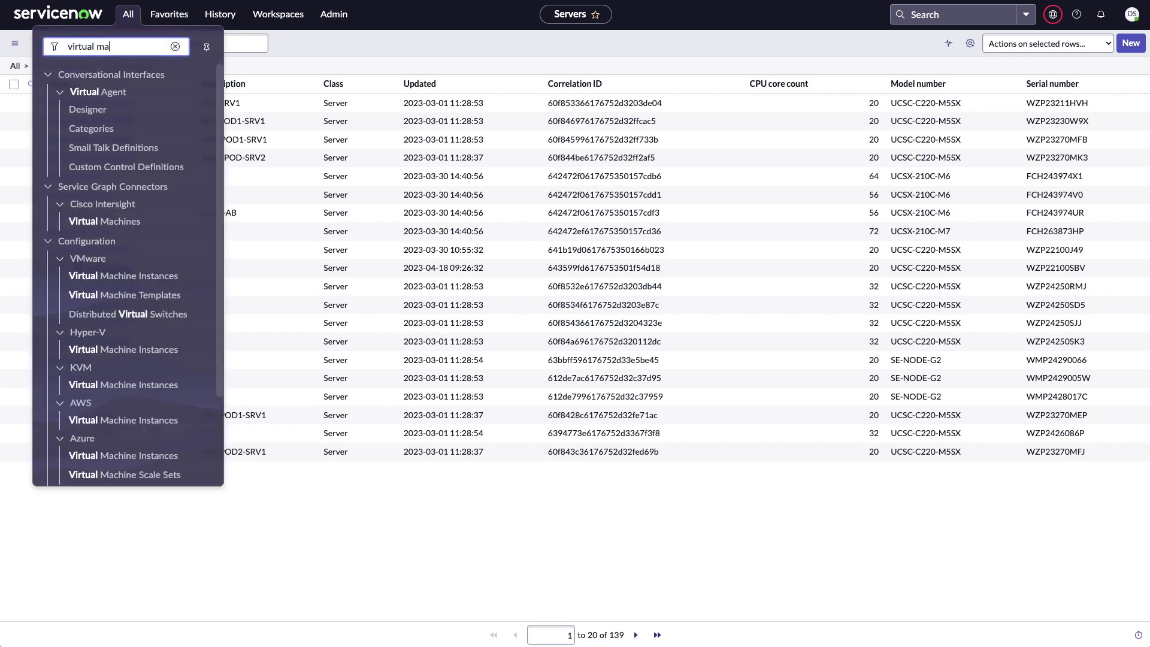
{"action": "type", "text": "chine"}
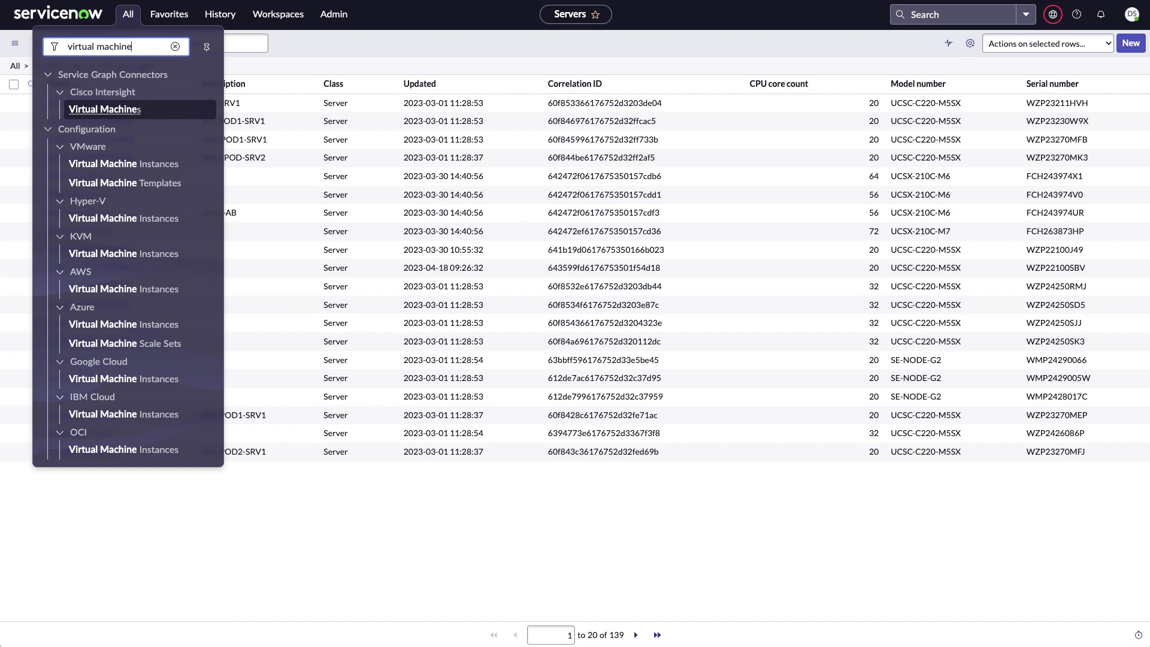
{"action": "left_click", "coordinate": [126, 166]}
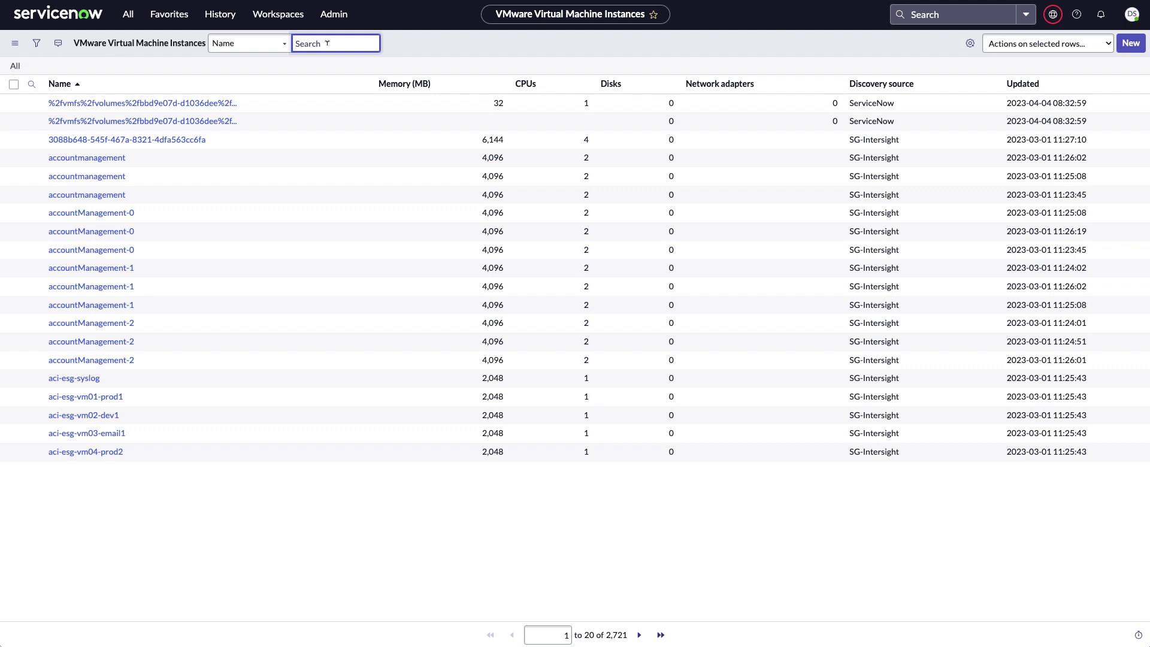
{"action": "type", "text": "intersi"}
{"action": "key", "text": "BackSpace"}
{"action": "key", "text": "BackSpace"}
{"action": "key", "text": "BackSpace"}
{"action": "key", "text": "BackSpace"}
{"action": "key", "text": "BackSpace"}
{"action": "key", "text": "BackSpace"}
{"action": "key", "text": "BackSpace"}
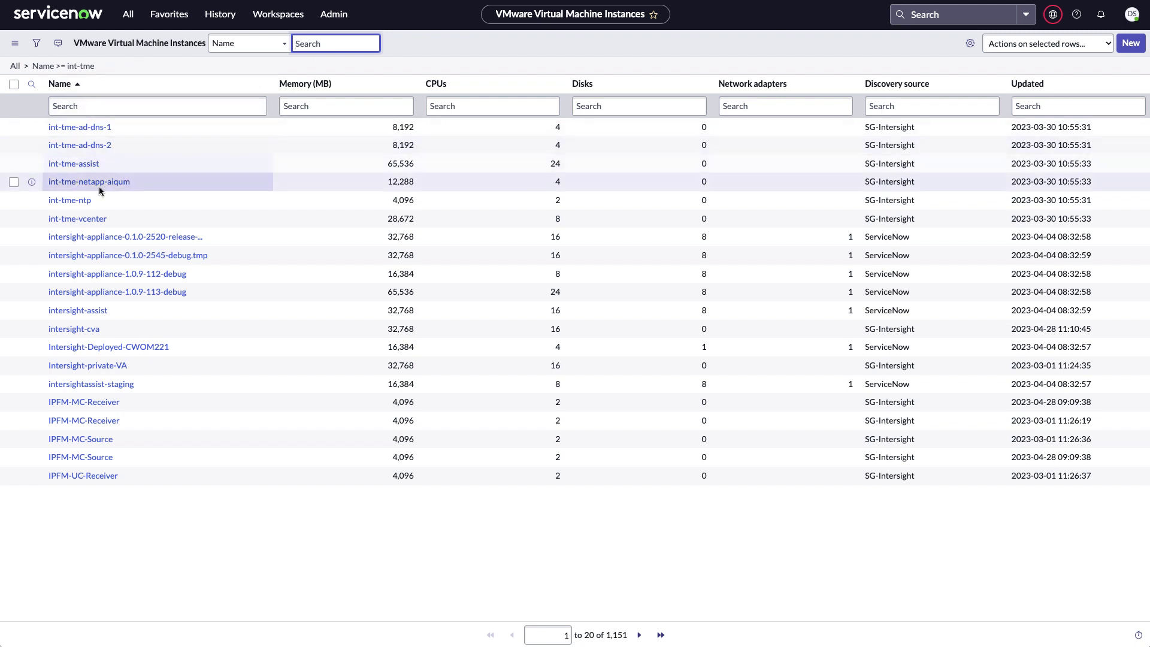
From the int-tme-ntp record's dependency map, expand the hx-mgmt cluster to show hx-mgmt-node-1, -2, -5 and their VMs
{"action": "left_click", "coordinate": [68, 203]}
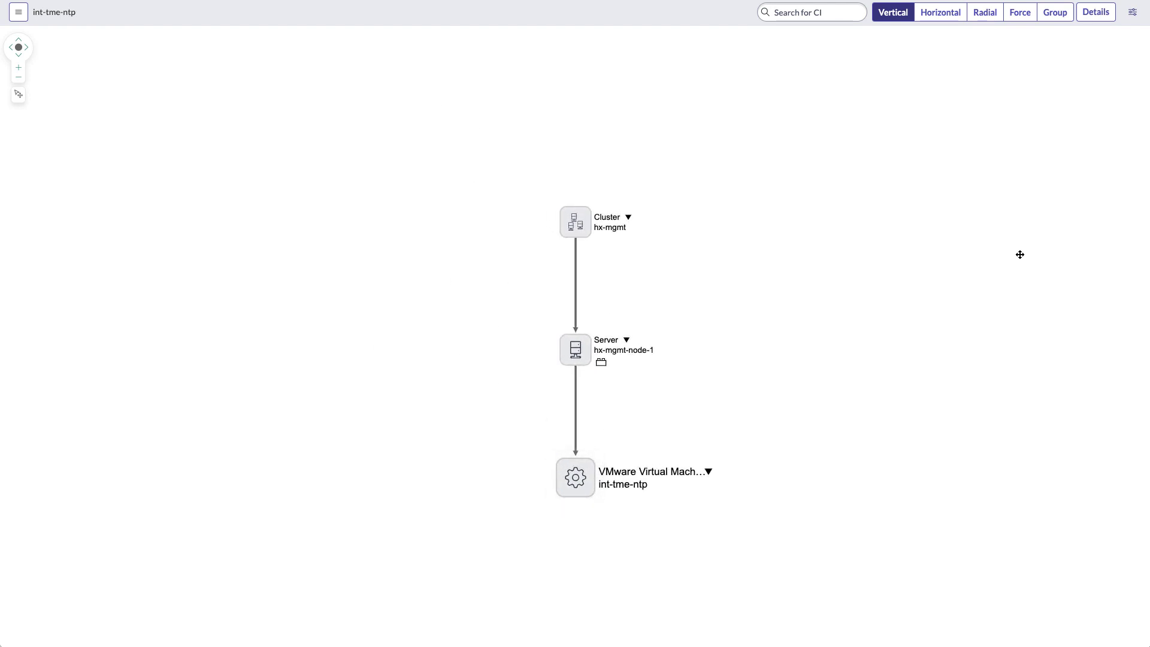
{"action": "left_click", "coordinate": [629, 219]}
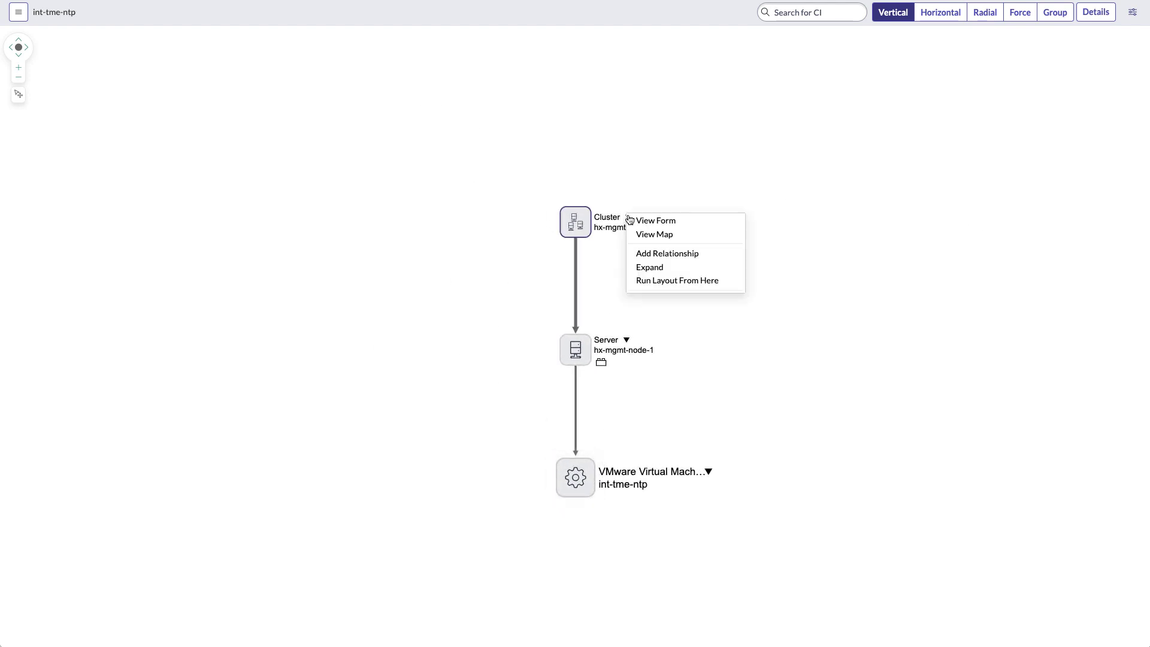
{"action": "left_click", "coordinate": [665, 268]}
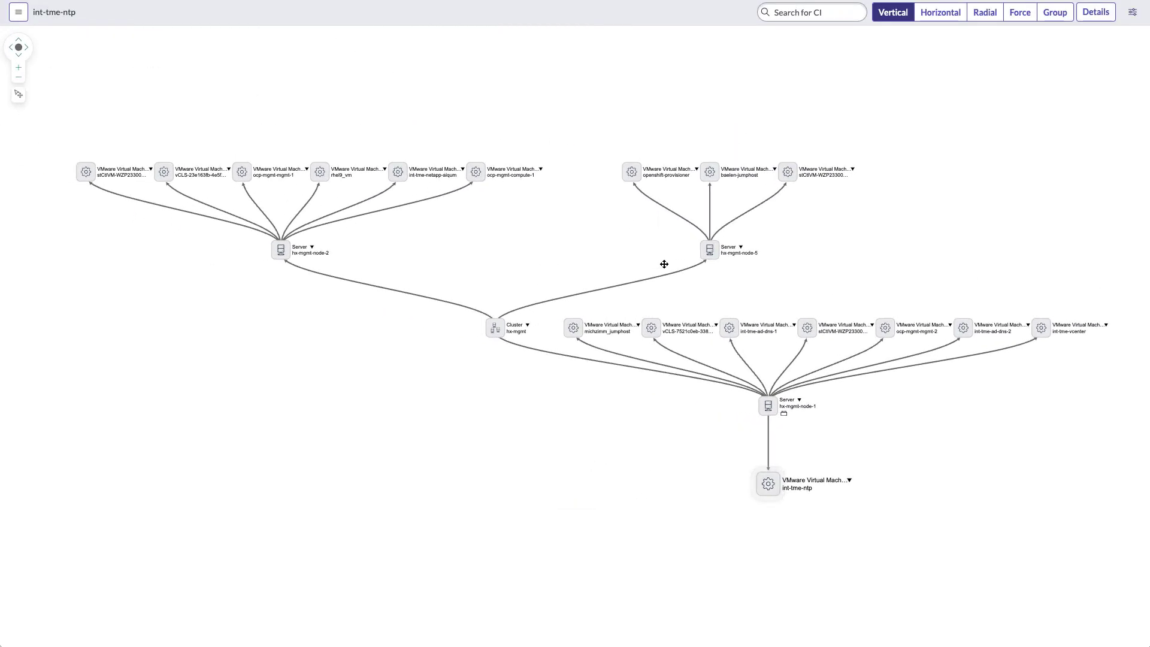